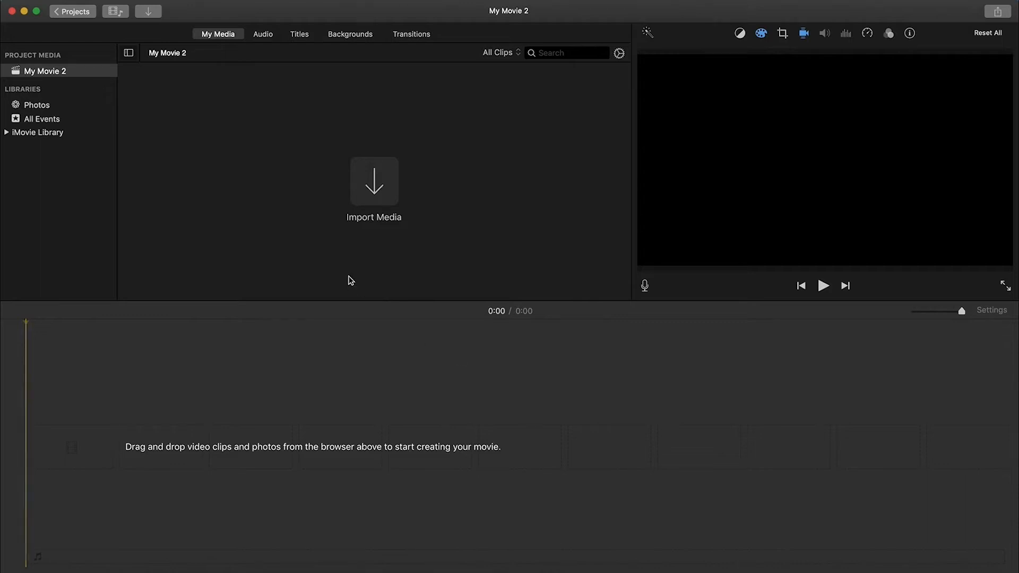
Step: Import the video files C0001.MP4 through C0014.MP4 from the desktop's IMOVIE folder into the project media
click(374, 188)
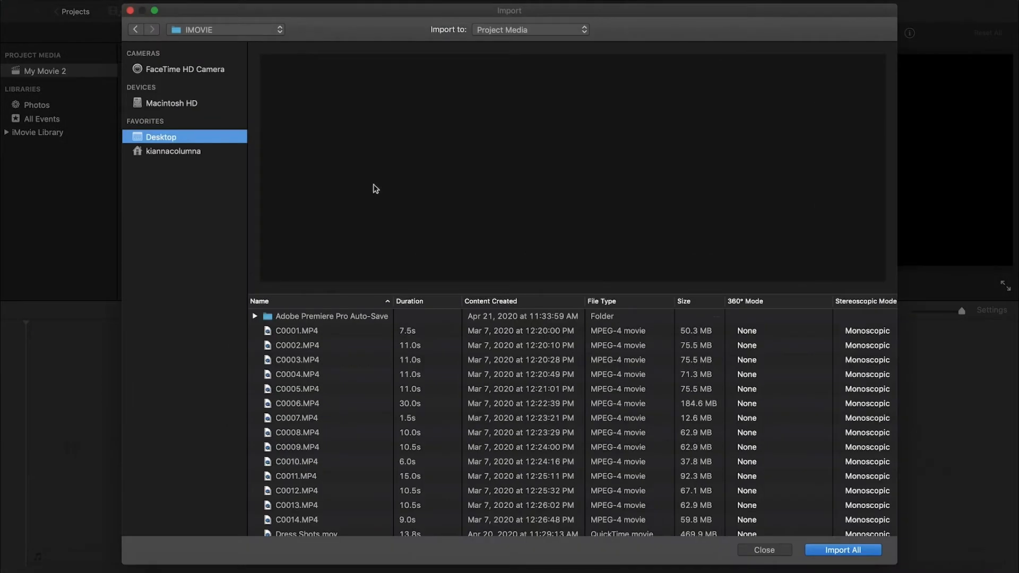
click(219, 29)
click(210, 51)
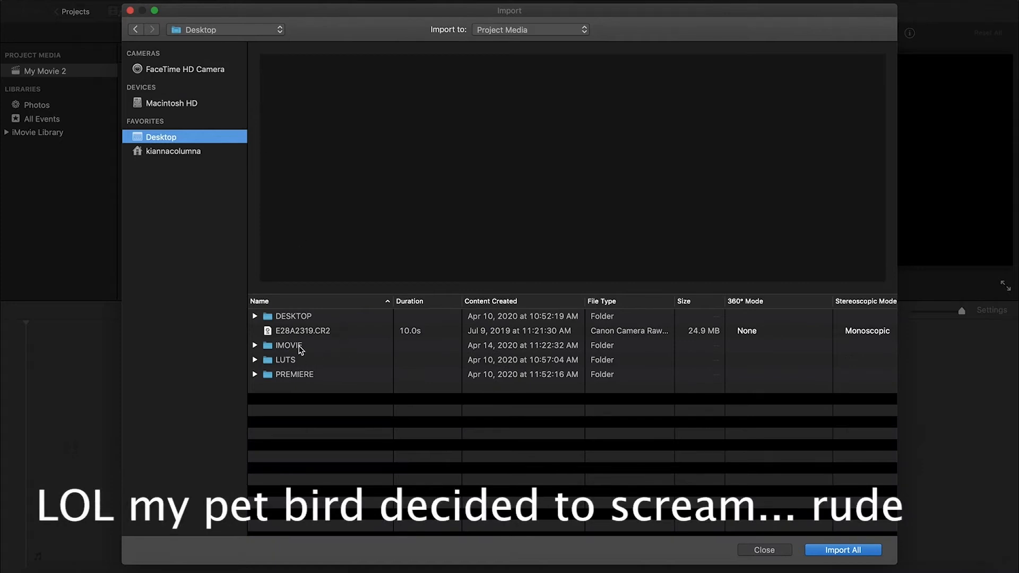
double_click(290, 345)
click(310, 331)
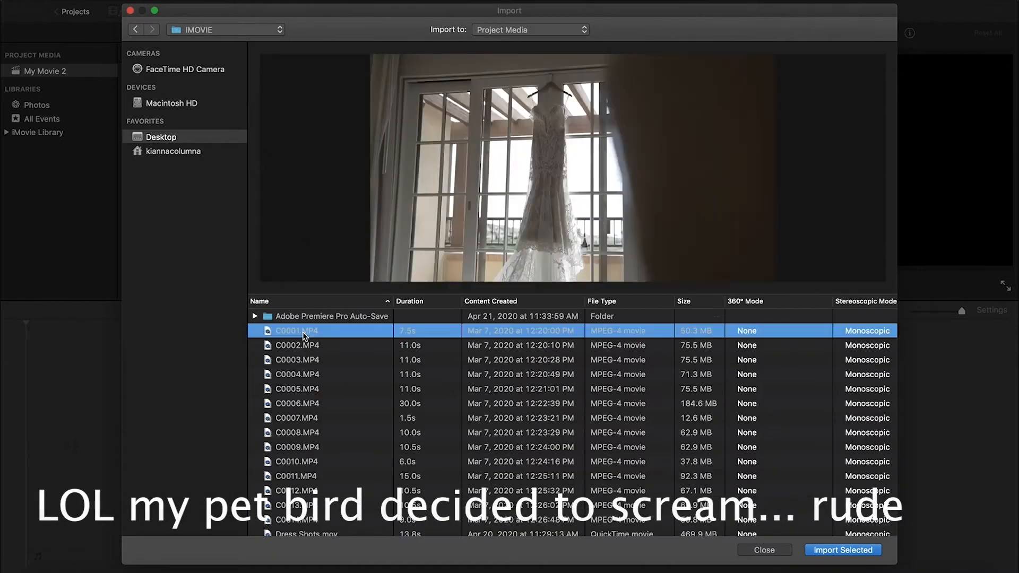
scroll(305, 467, down, 2)
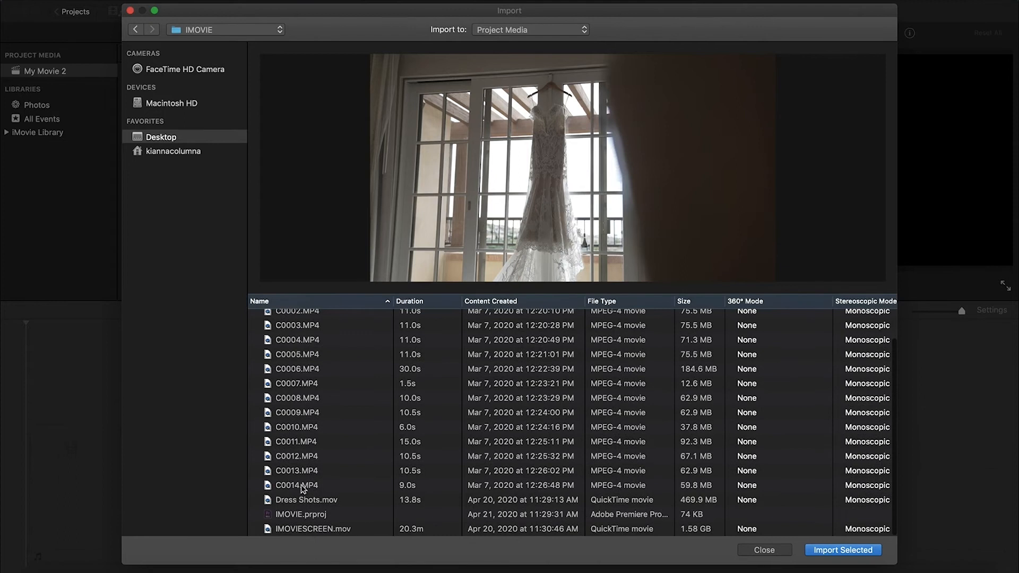
shift+click(302, 486)
click(810, 548)
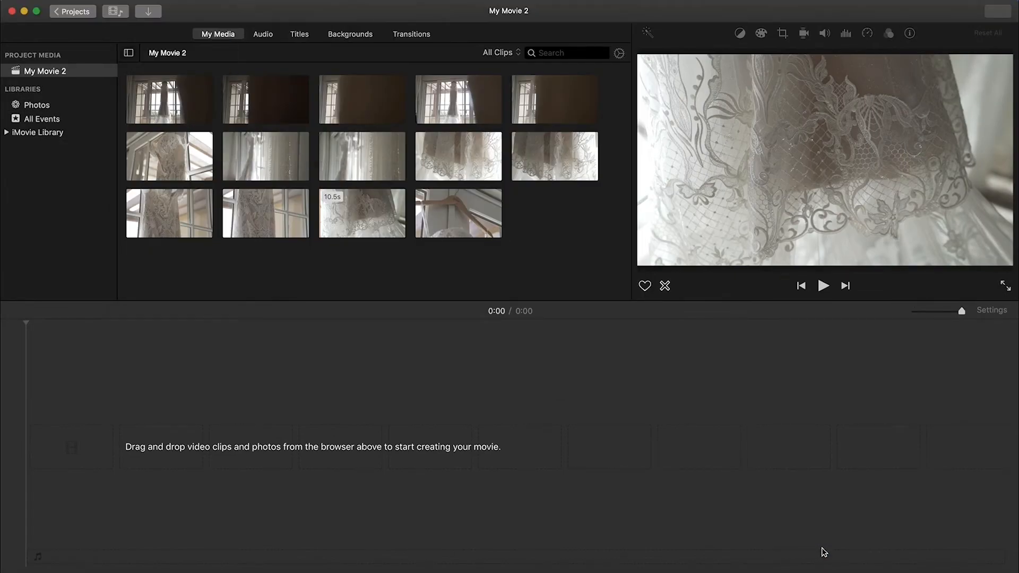
Step: Look through the iTunes songs and the built-in sound effects available for the project
click(261, 37)
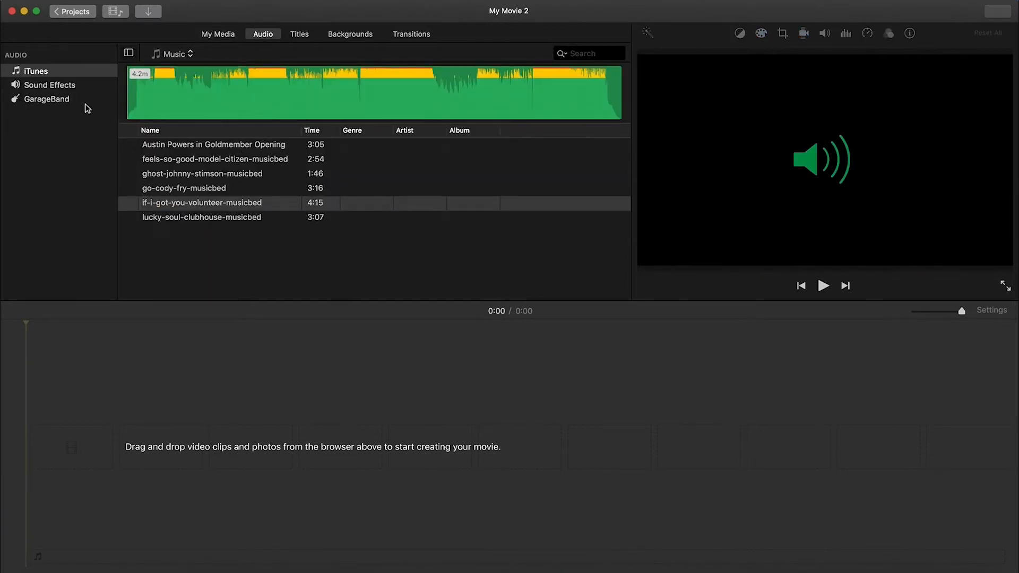
click(37, 72)
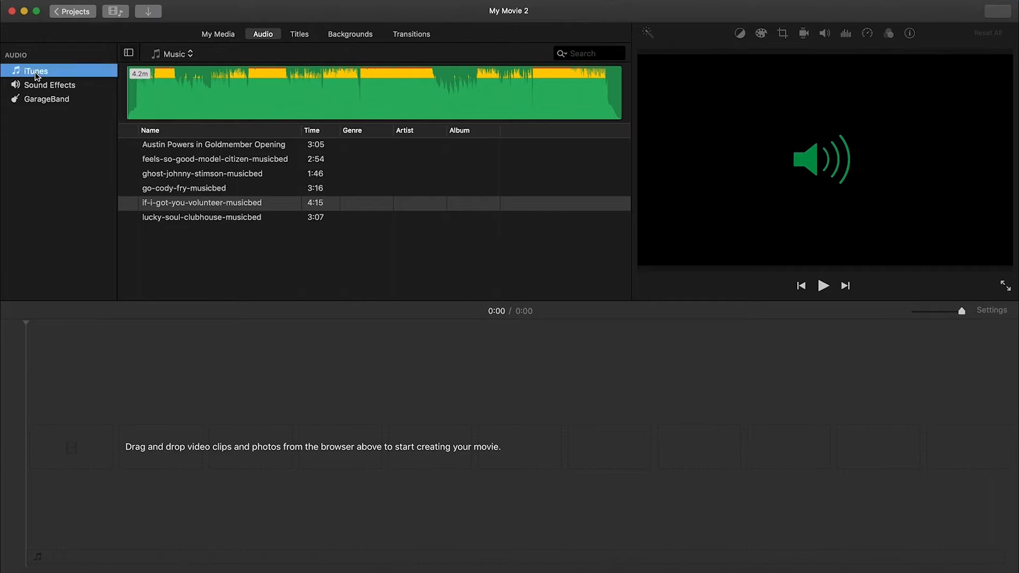
click(56, 91)
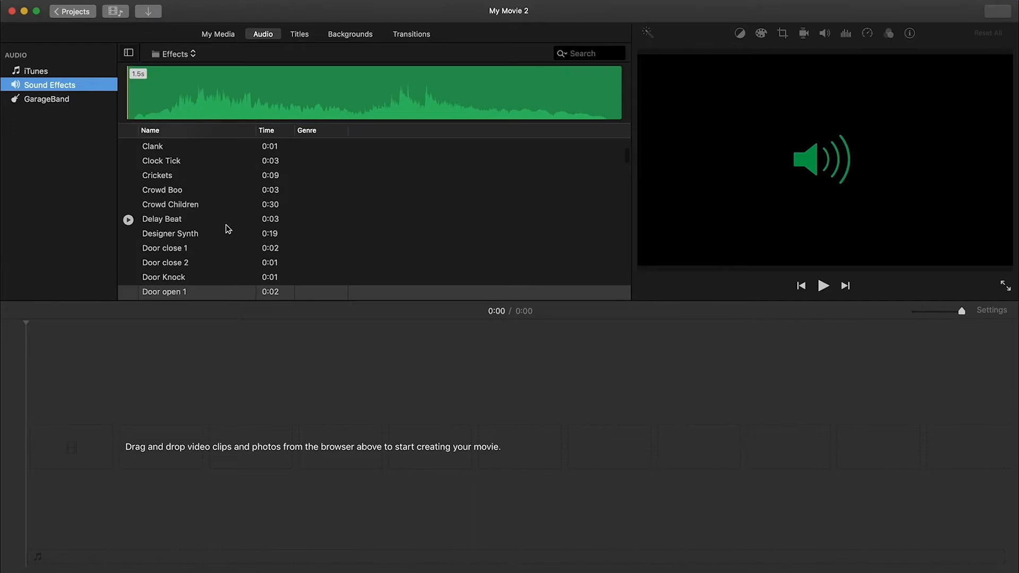
scroll(201, 167, up, 5)
scroll(204, 169, down, 15)
scroll(203, 169, down, 20)
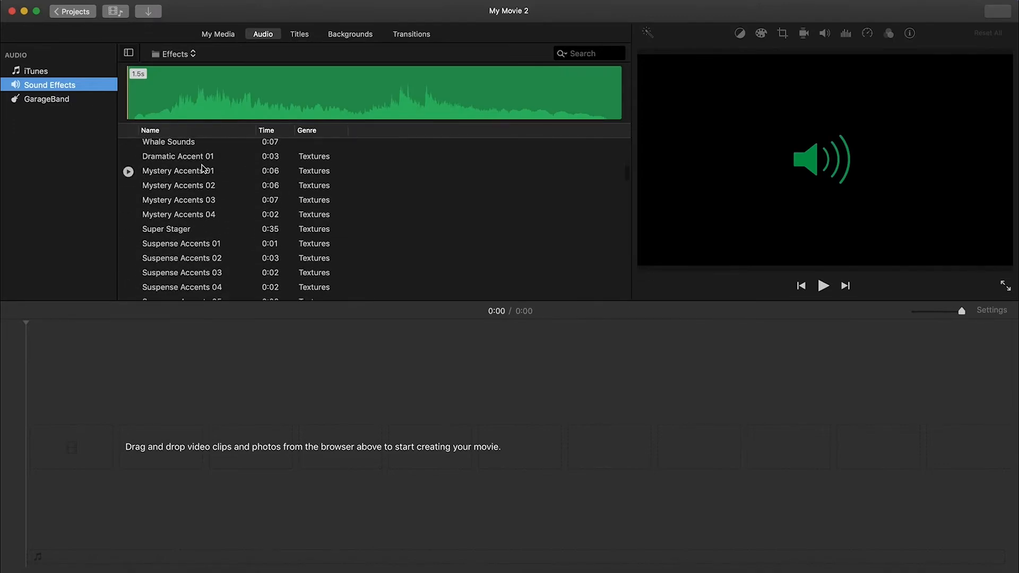
scroll(203, 169, down, 15)
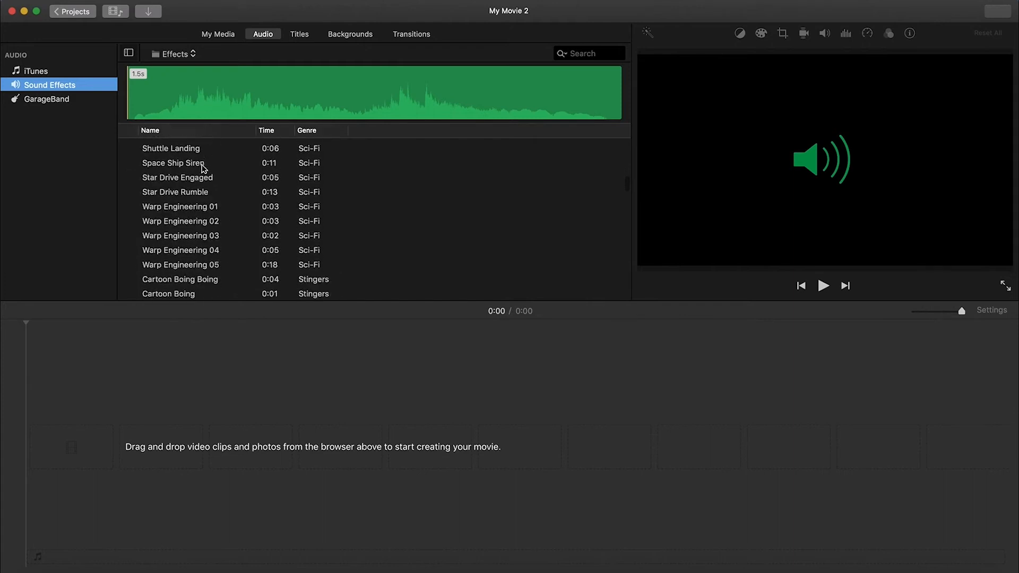
scroll(203, 168, down, 8)
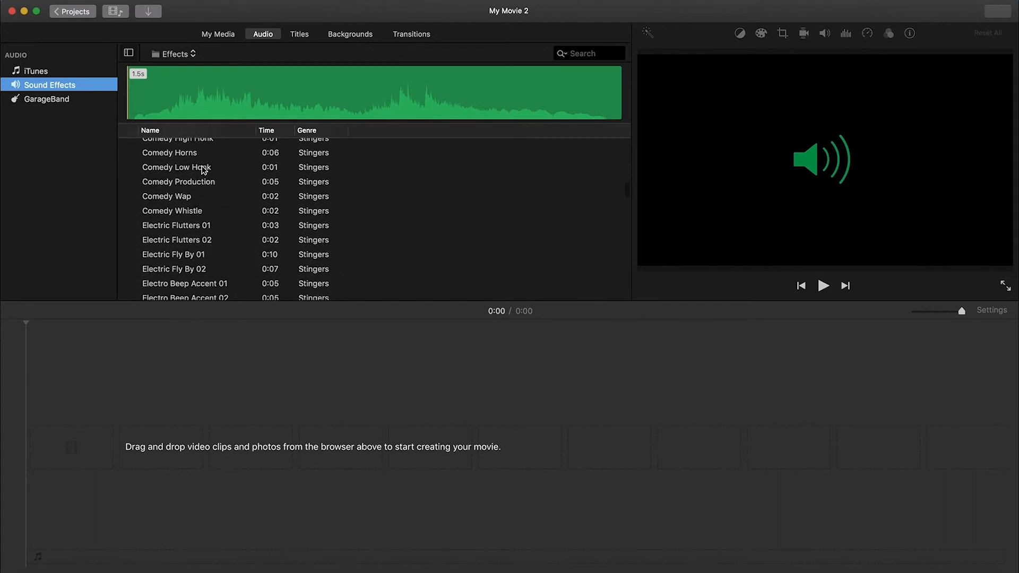
scroll(203, 169, down, 20)
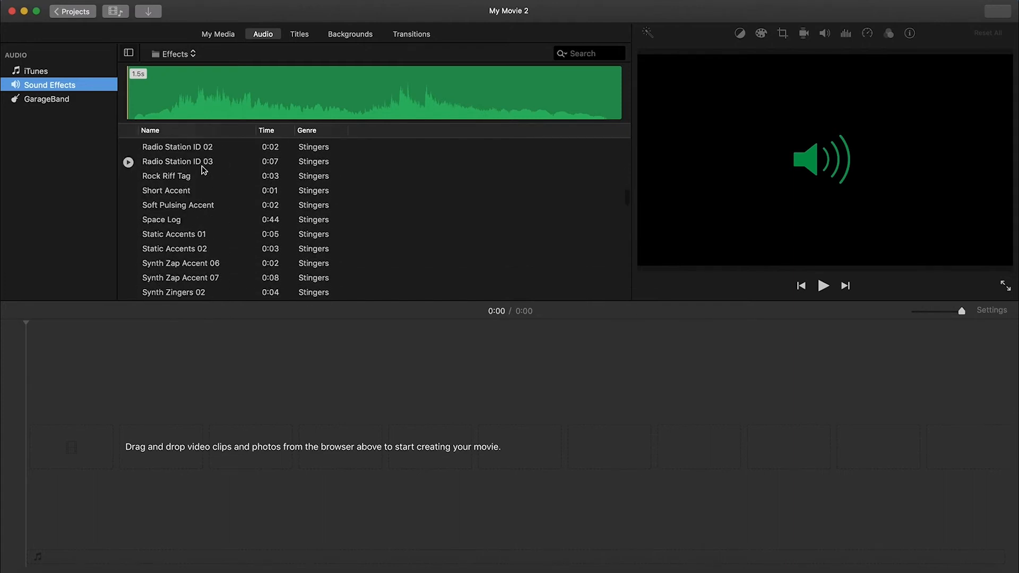
scroll(203, 169, up, 15)
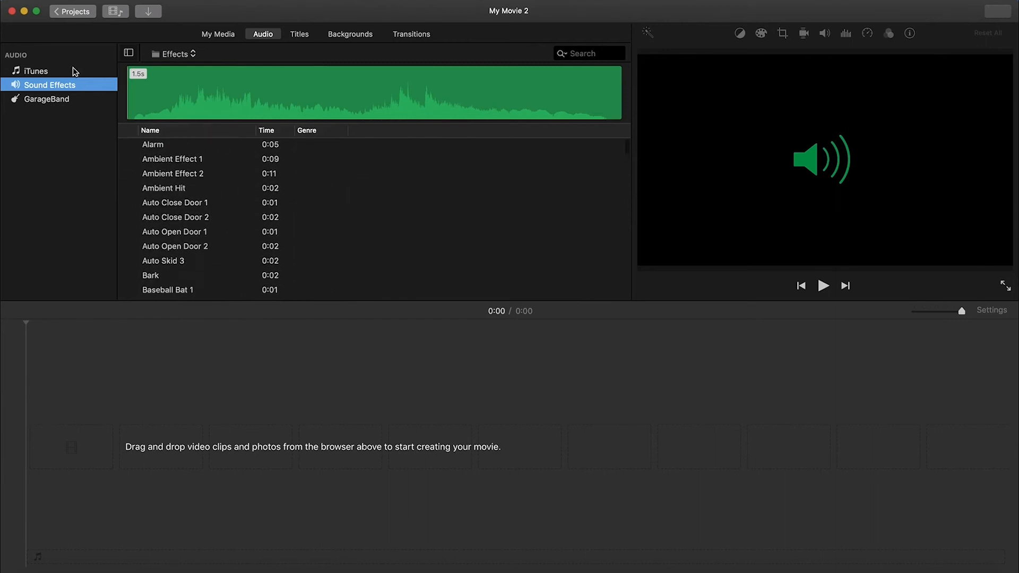
Step: Add the full 1.5-second curtain clip C0007 to the timeline, followed by a marked range of about 0.5 s from its second half
click(222, 35)
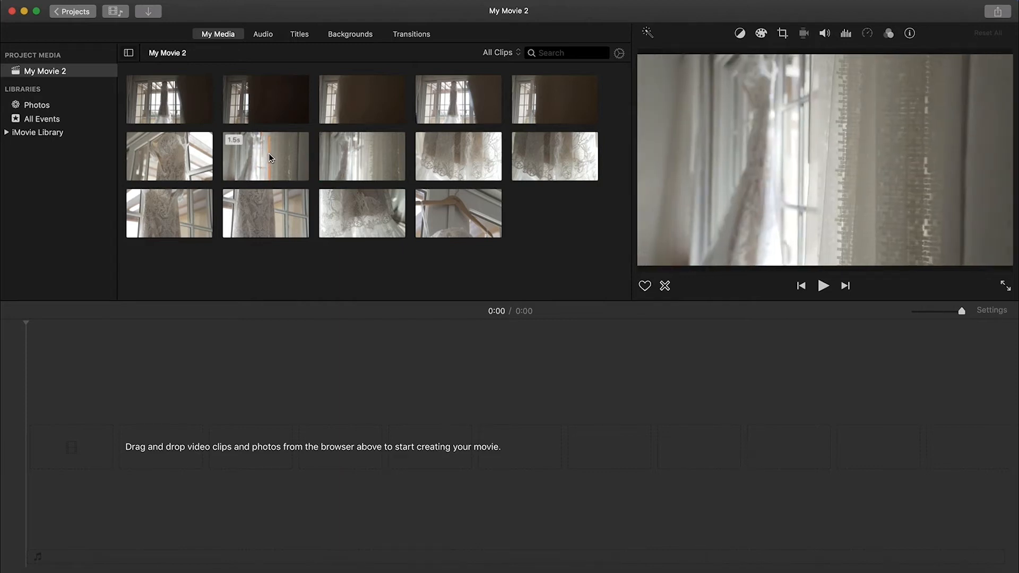
drag(269, 153, 174, 444)
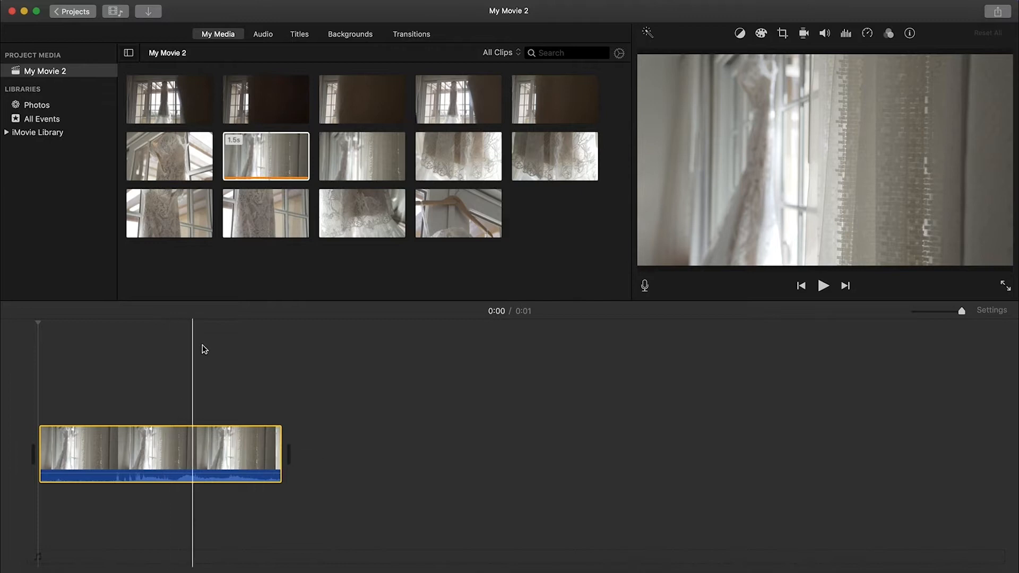
click(259, 167)
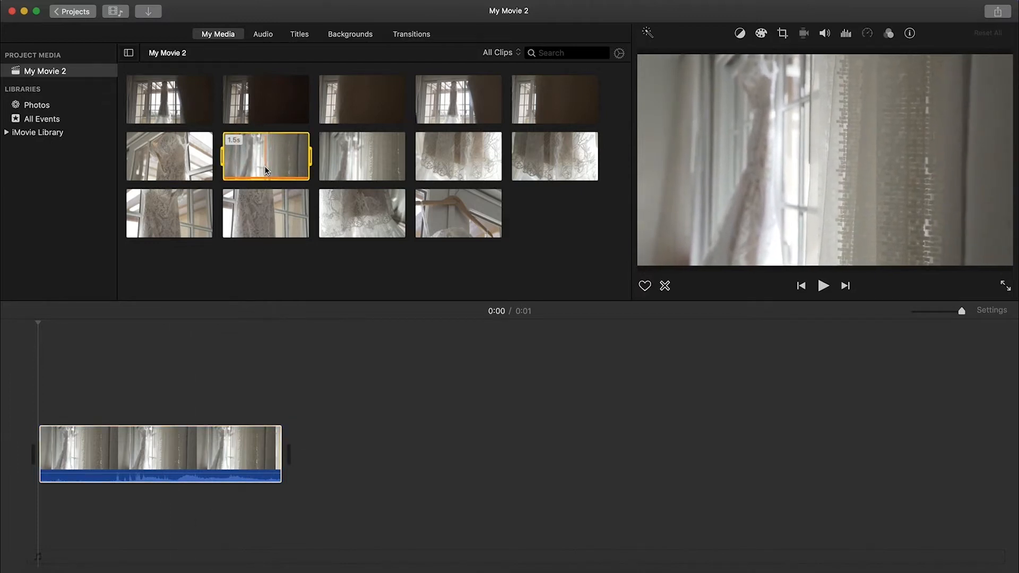
key(i)
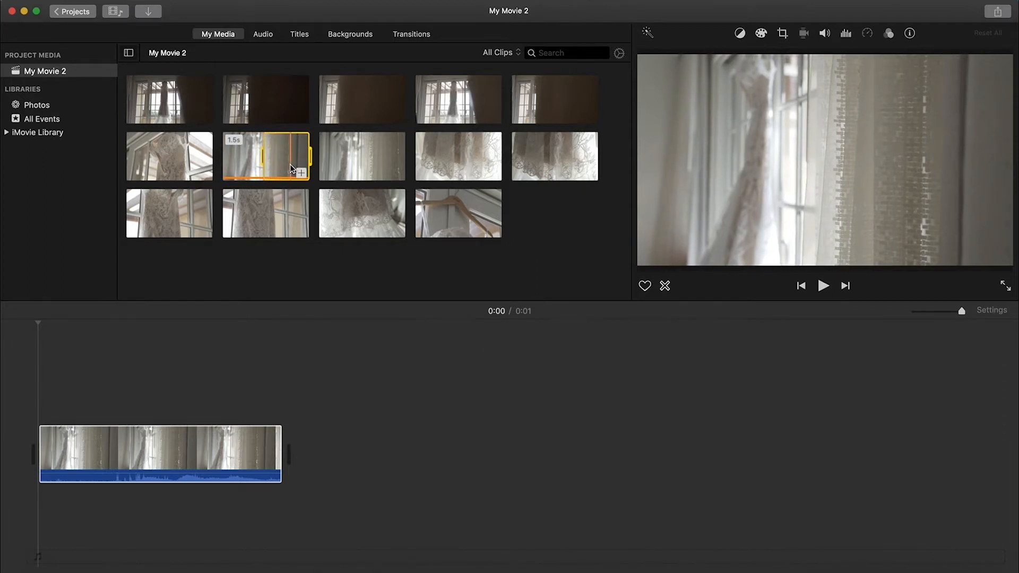
key(o)
drag(284, 159, 309, 467)
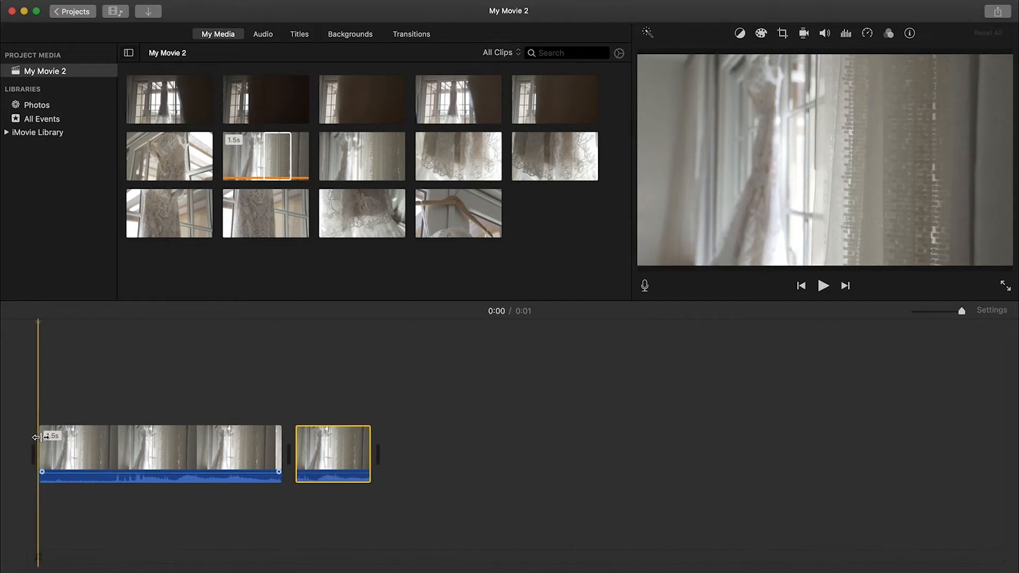
Step: Trim both ends of the first timeline clip and split it about 0.3 s from its start
drag(40, 437, 123, 437)
drag(285, 437, 217, 439)
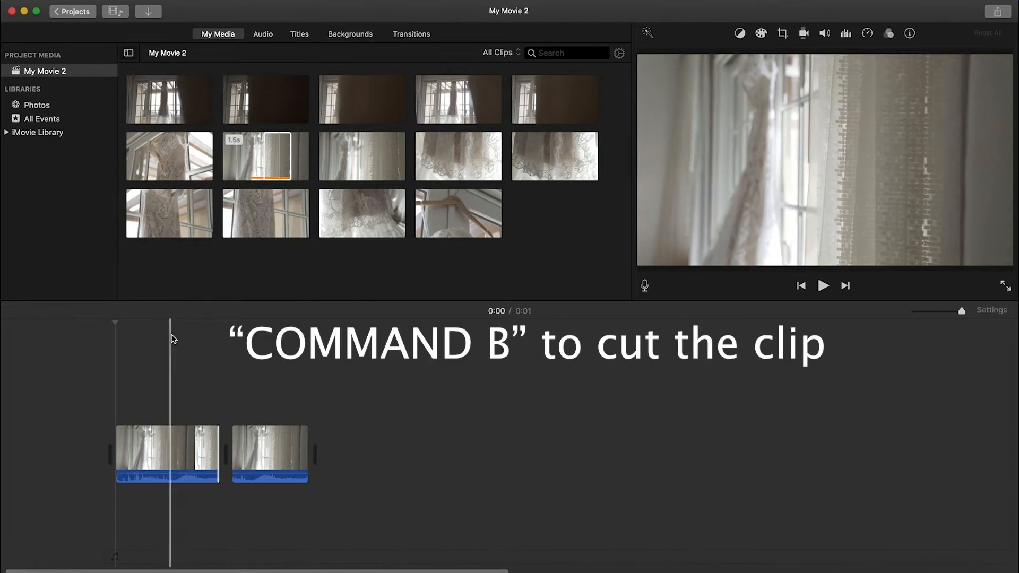
click(160, 348)
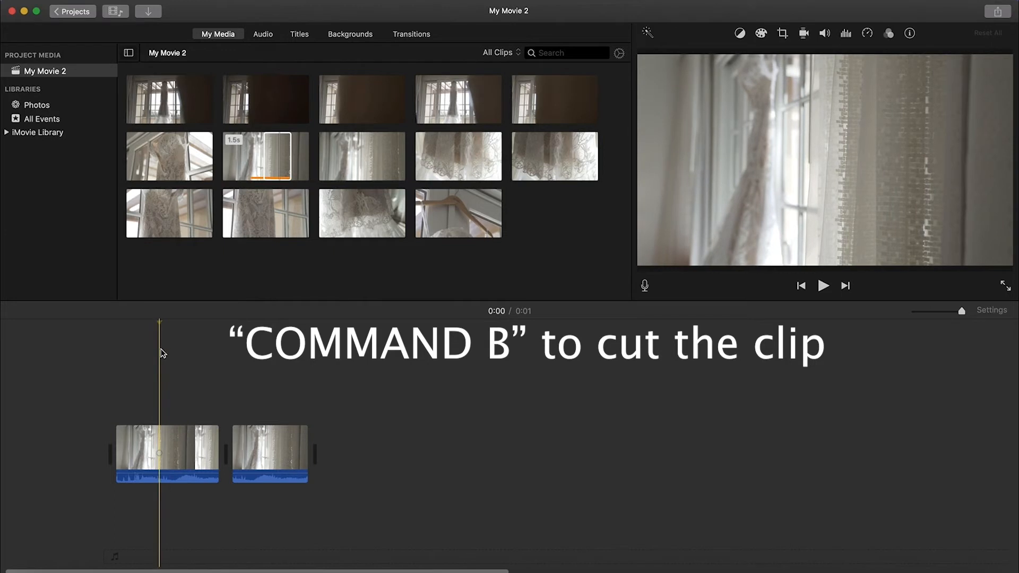
key(super+b)
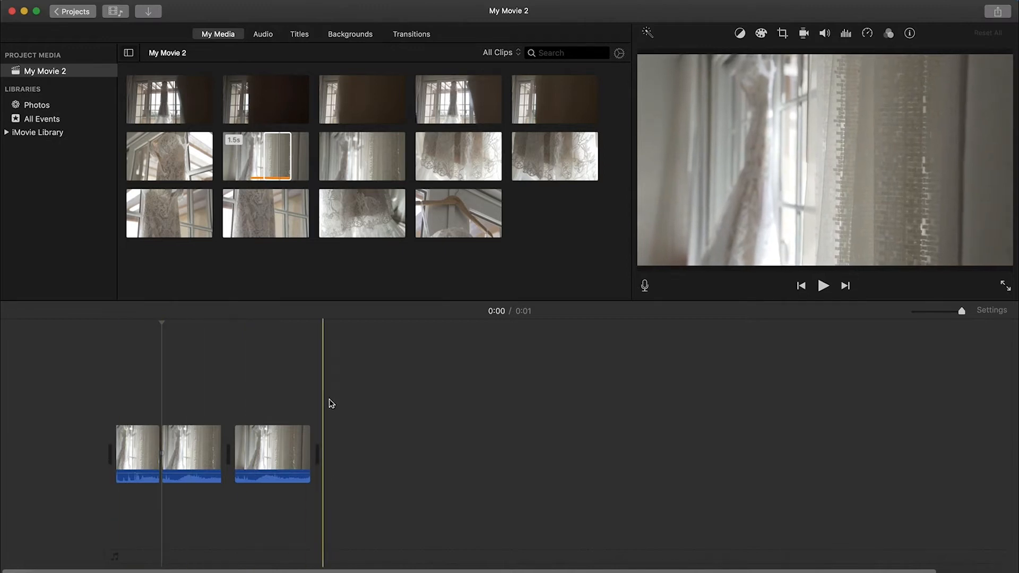
Step: Detach the audio from all three clips in the timeline
drag(364, 404, 146, 447)
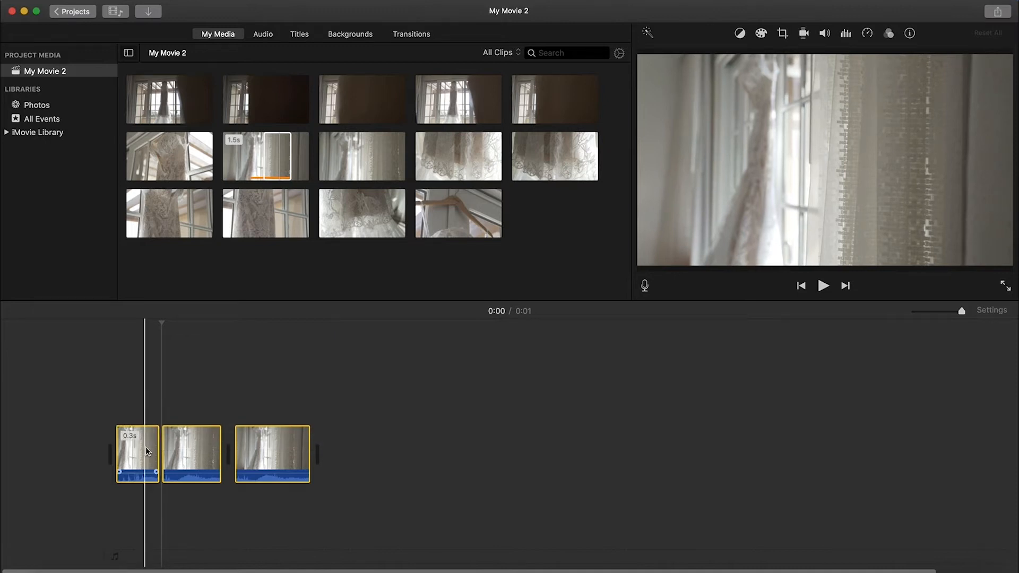
right_click(147, 450)
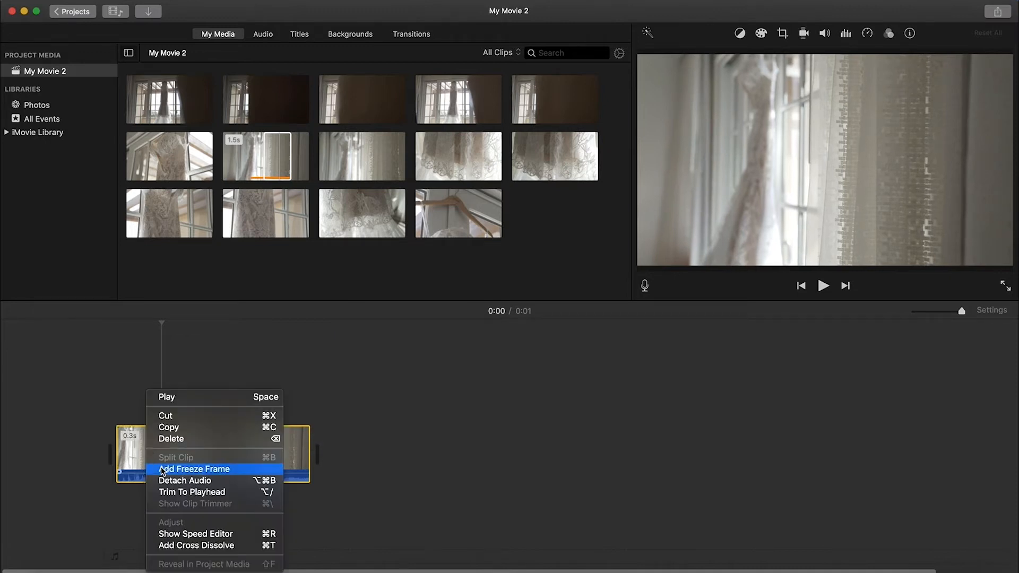
click(187, 485)
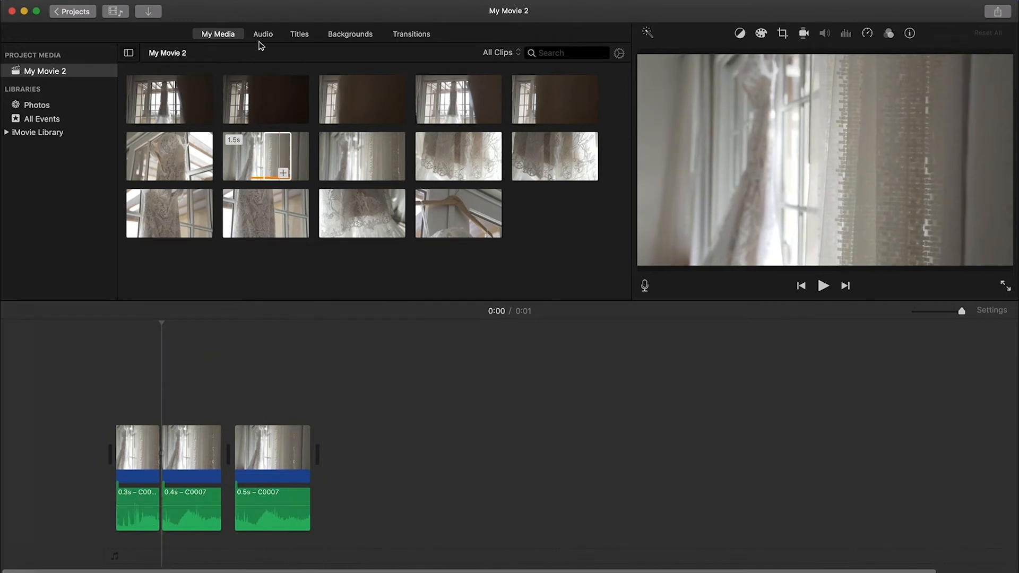
Step: Add the full iTunes song feels-so-good-model-citizen-musicbed to the timeline's background music track
click(265, 35)
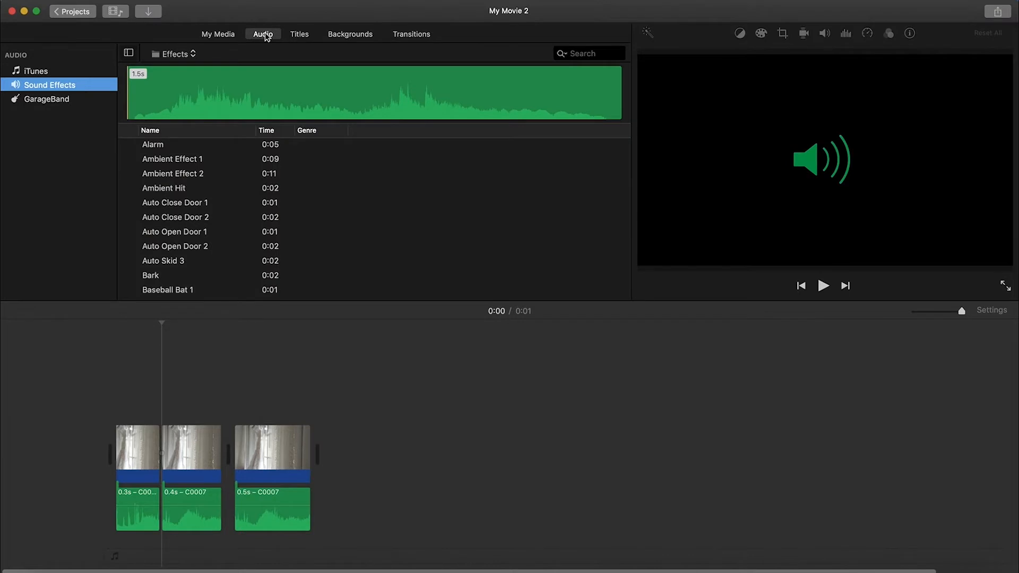
click(36, 71)
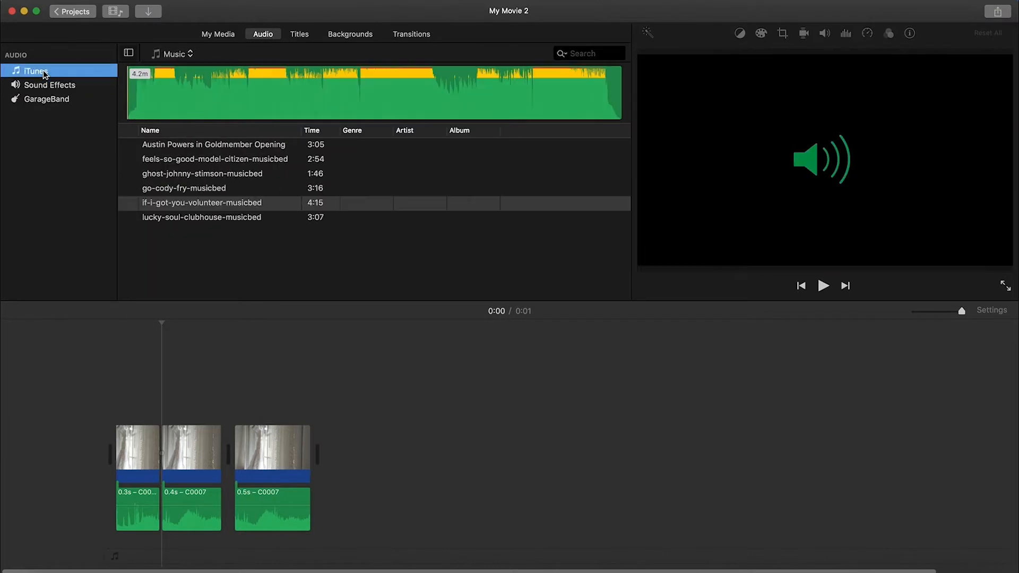
click(191, 159)
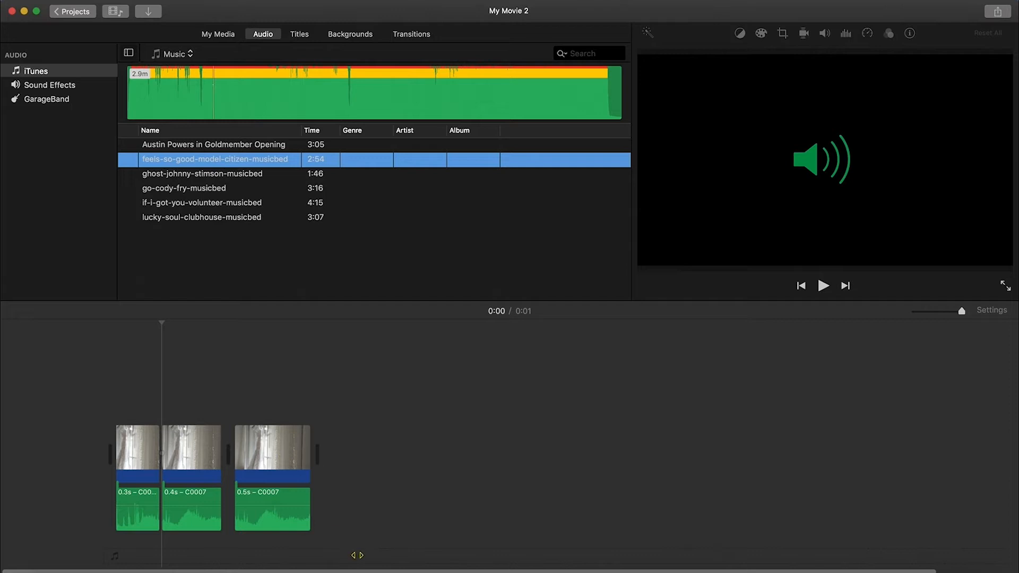
click(283, 541)
drag(307, 159, 258, 563)
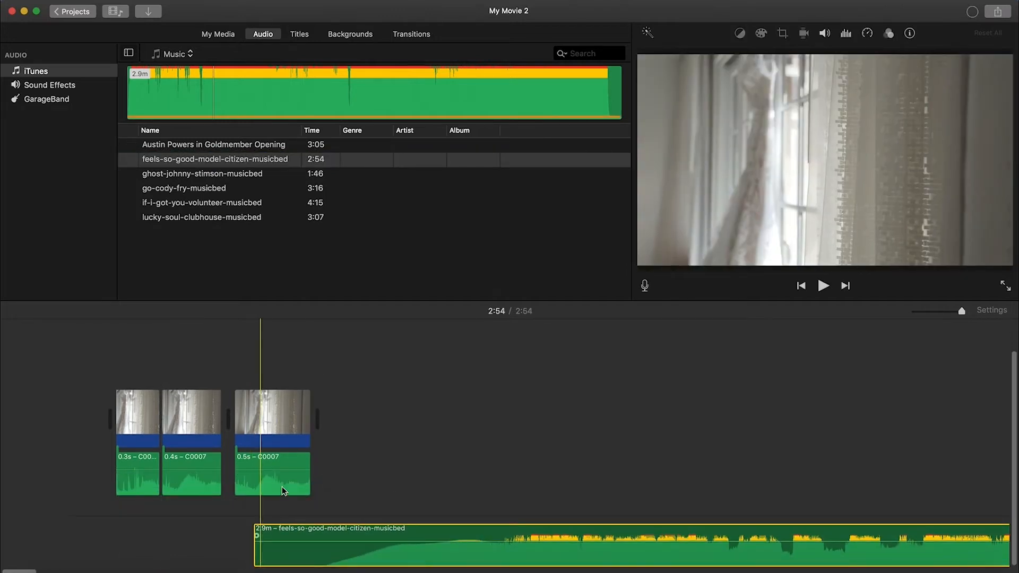
Step: Add a marked 29.7-second section of feels-so-good-model-citizen-musicbed beneath the clips and delete the full-length song from the timeline
click(227, 104)
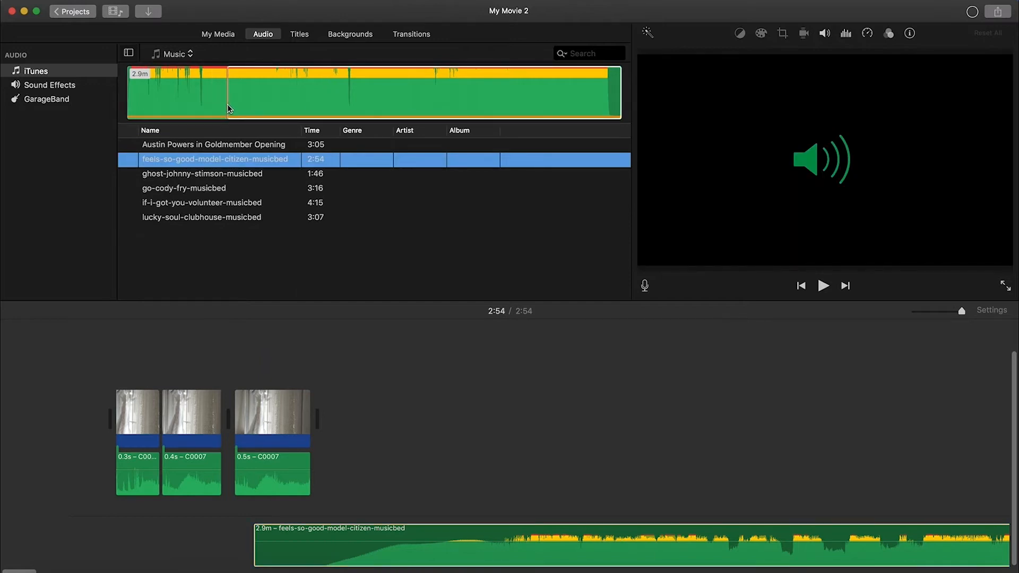
key(o)
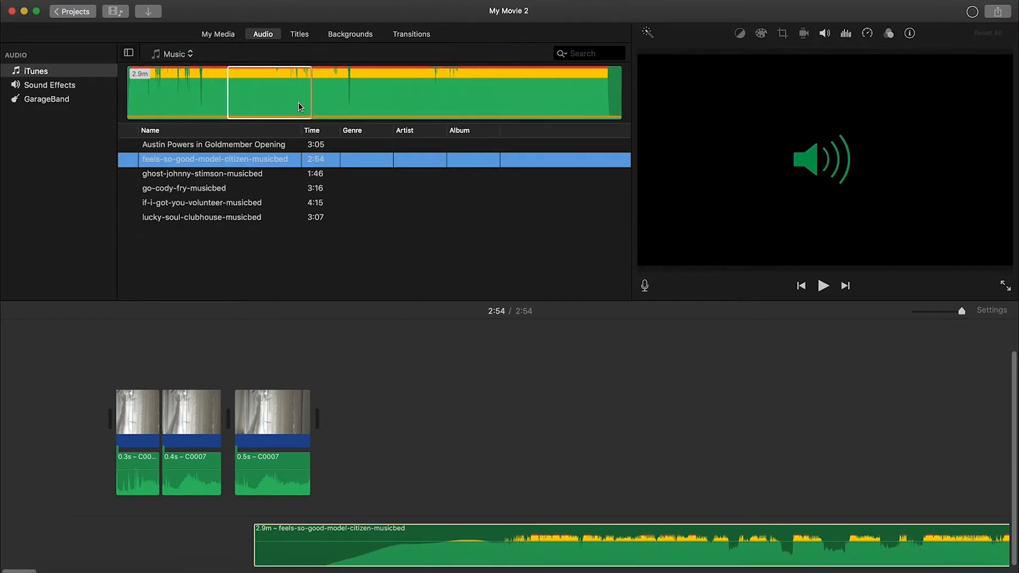
key(q)
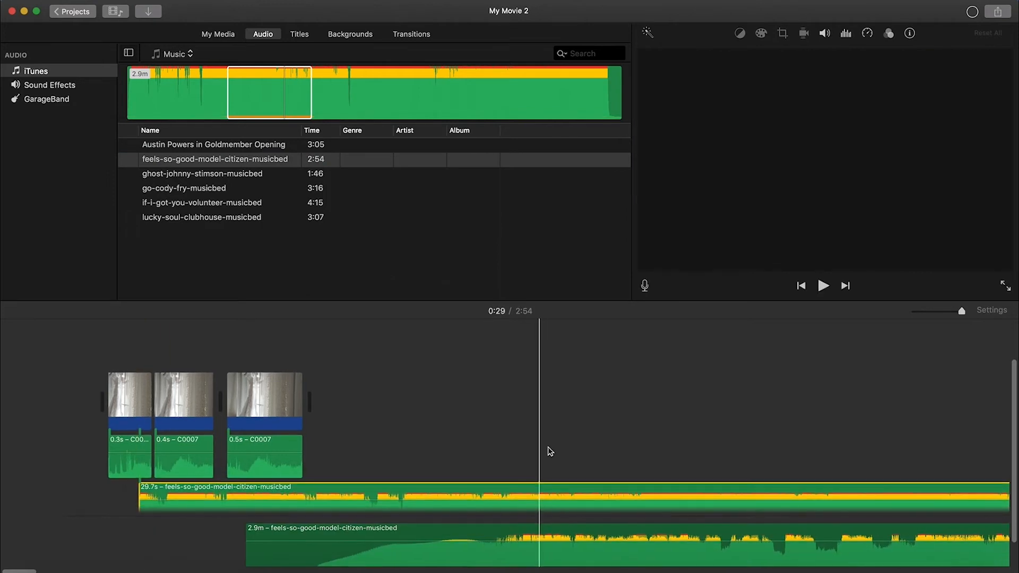
click(450, 548)
key(Delete)
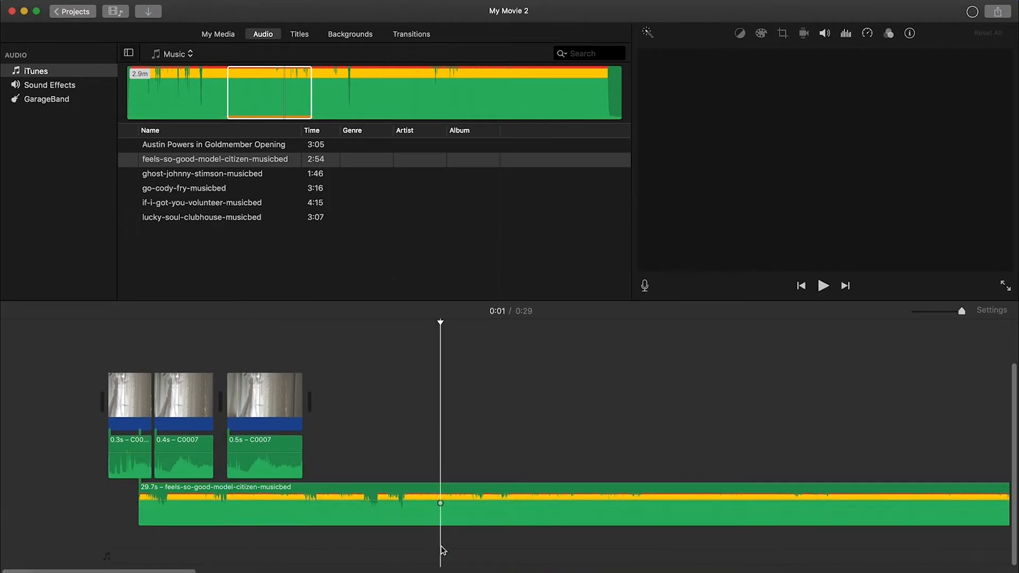
Step: Move the 29.7-second song section to the start of the first video clip and lower its volume
drag(453, 513, 423, 514)
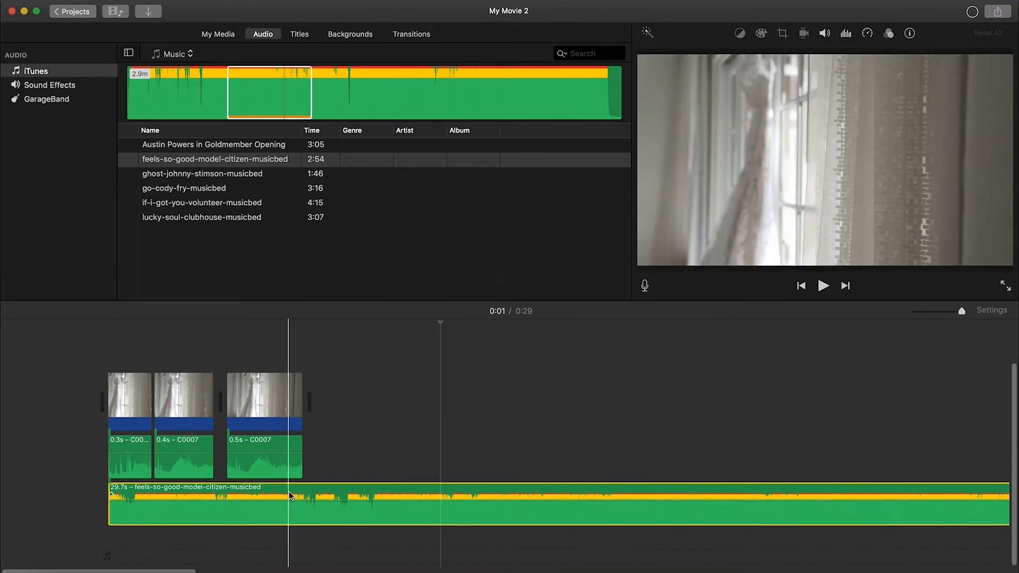
mouse_move(292, 499)
mouse_down()
mouse_move(292, 520)
mouse_move(293, 489)
mouse_move(291, 505)
mouse_up()
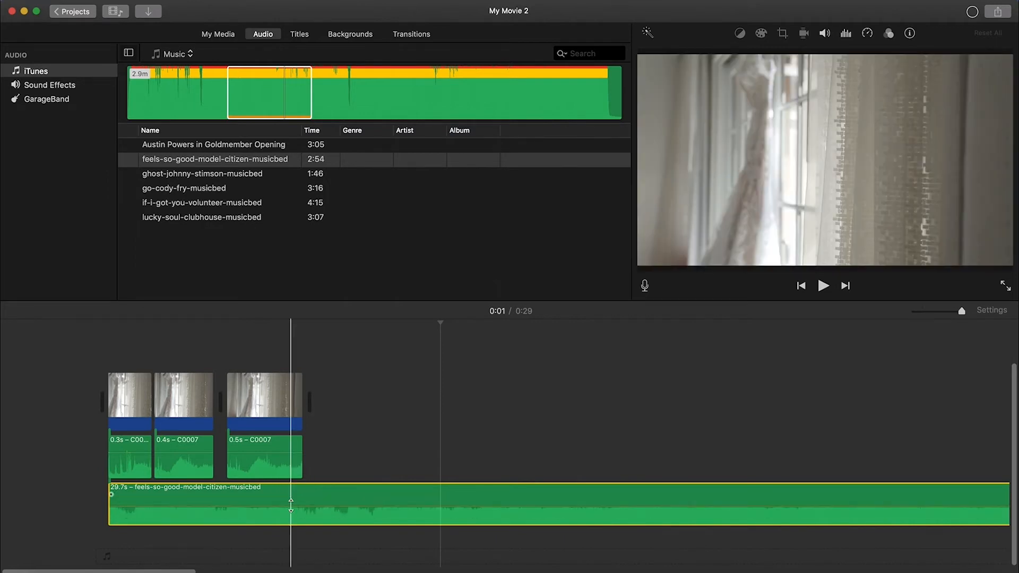
Step: Delete the three detached C0007 audio clips beneath the video clips
drag(362, 439, 129, 469)
key(Delete)
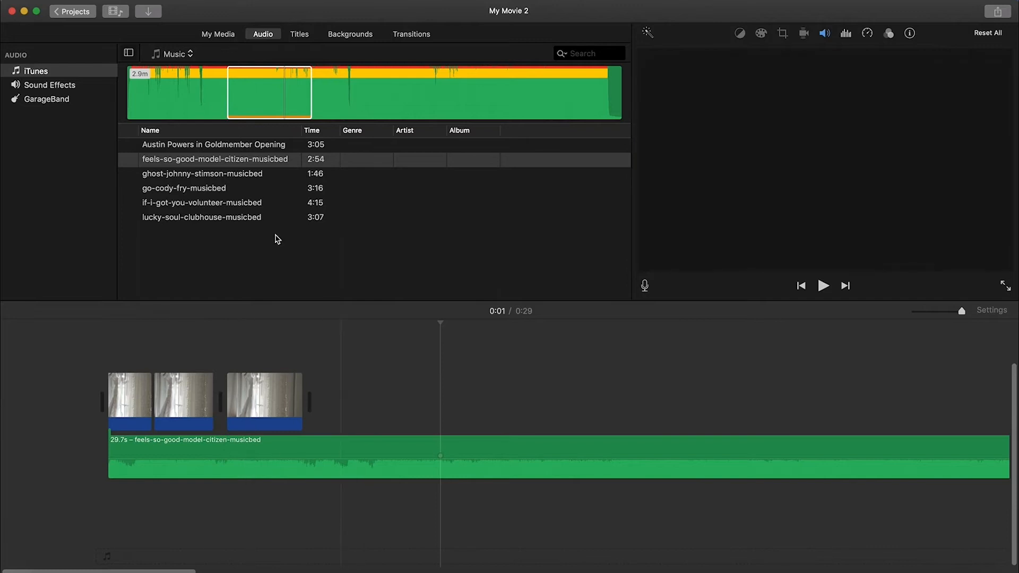
Step: Mark a section of the dark window clip in the project media and append it to the empty timeline
click(219, 36)
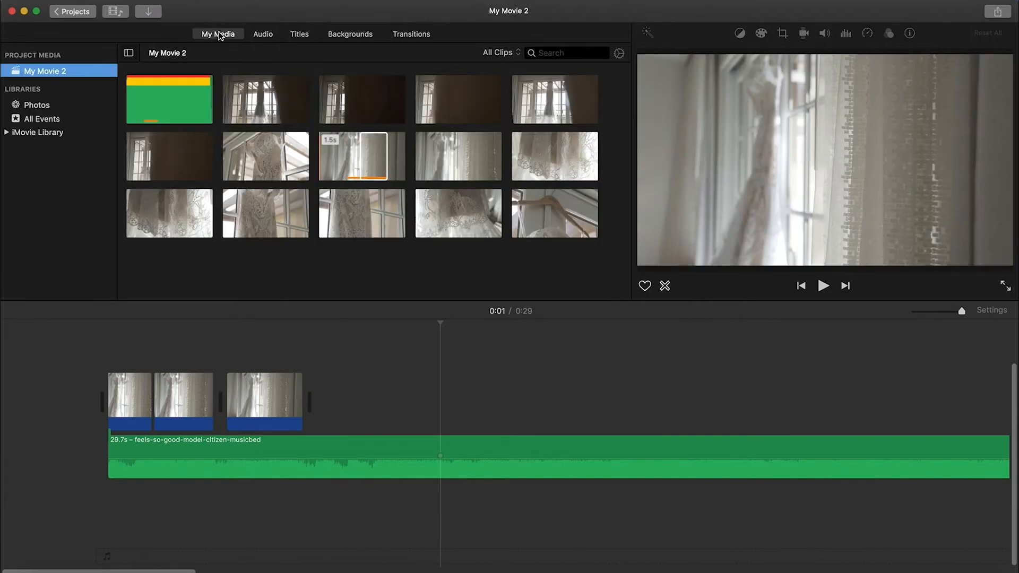
click(374, 155)
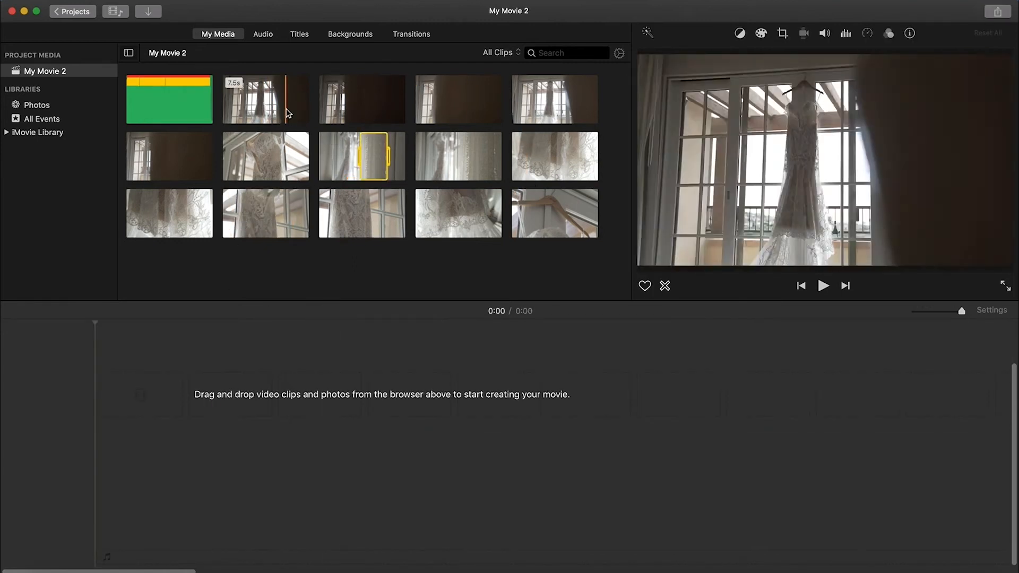
key(i)
key(o)
key(e)
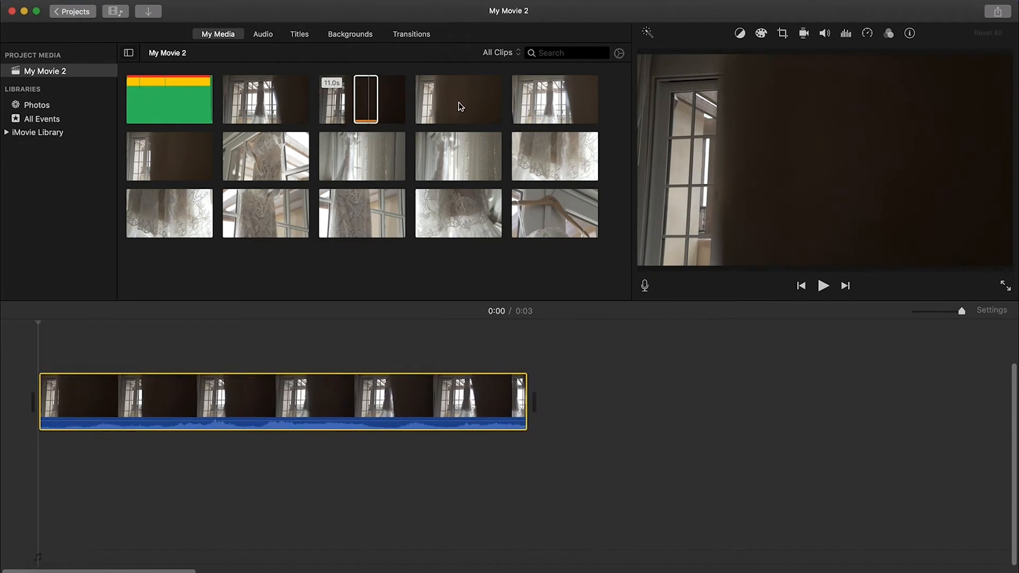
Step: Append a marked section of the lace bodice clip to the timeline and mark a section of the curtain clip
key(i)
key(o)
key(e)
key(i)
key(o)
Step: Place the marked curtain section above the lace bodice clip as a cutaway and delete that cutaway
drag(460, 165, 533, 376)
scroll(534, 387, right, 5)
drag(417, 419, 477, 419)
click(471, 423)
key(Delete)
key(super+z)
click(523, 340)
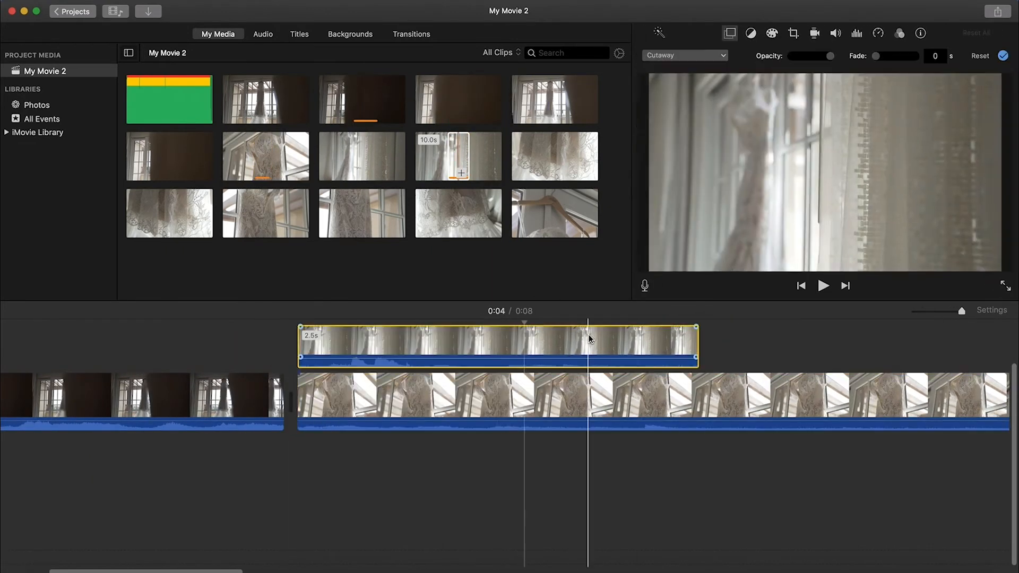
key(Delete)
Step: Append the marked curtain section to the end of the main timeline sequence
scroll(501, 353, right, 9)
key(e)
scroll(666, 340, right, 3)
drag(962, 311, 923, 312)
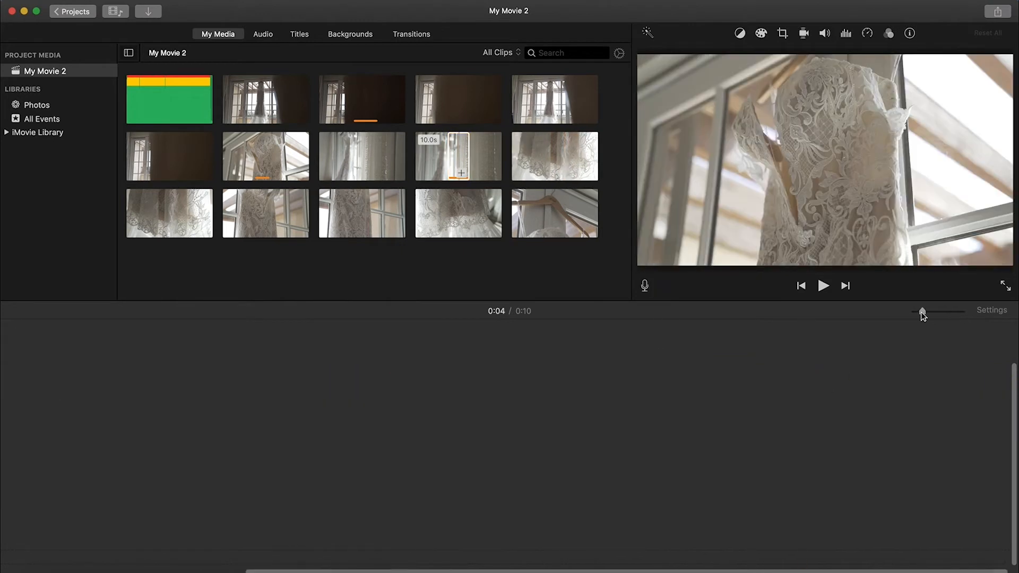
Step: Add marked sections of the lace hem clip and the lace dress-by-the-window clip to the timeline after the curtain clip
scroll(754, 372, left, 8)
key(i)
key(o)
key(e)
drag(324, 218, 358, 218)
drag(340, 218, 289, 398)
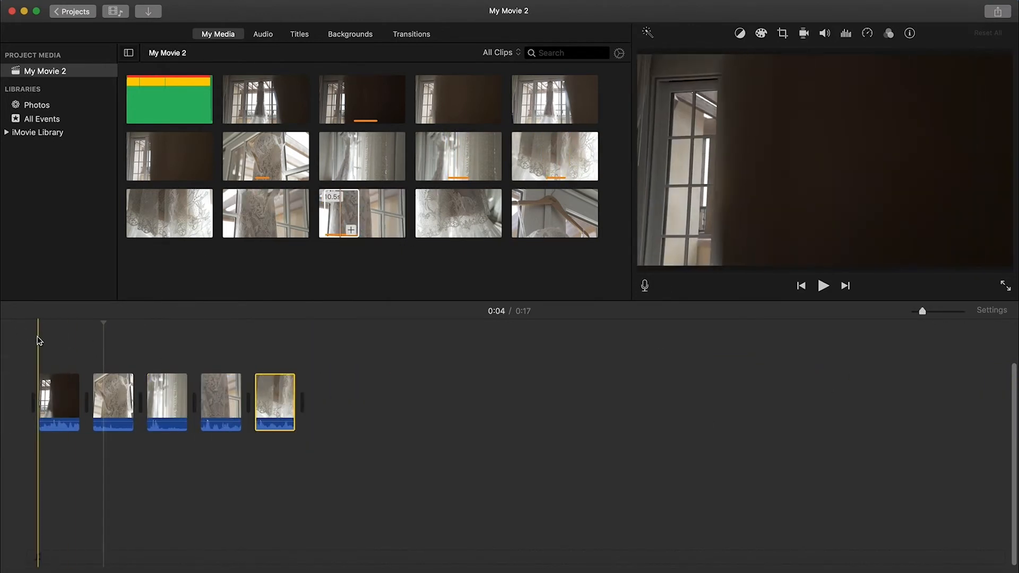
Step: Play the edit from the start and shorten the second clip to 1.8 seconds by splitting it and deleting the remainder
click(39, 340)
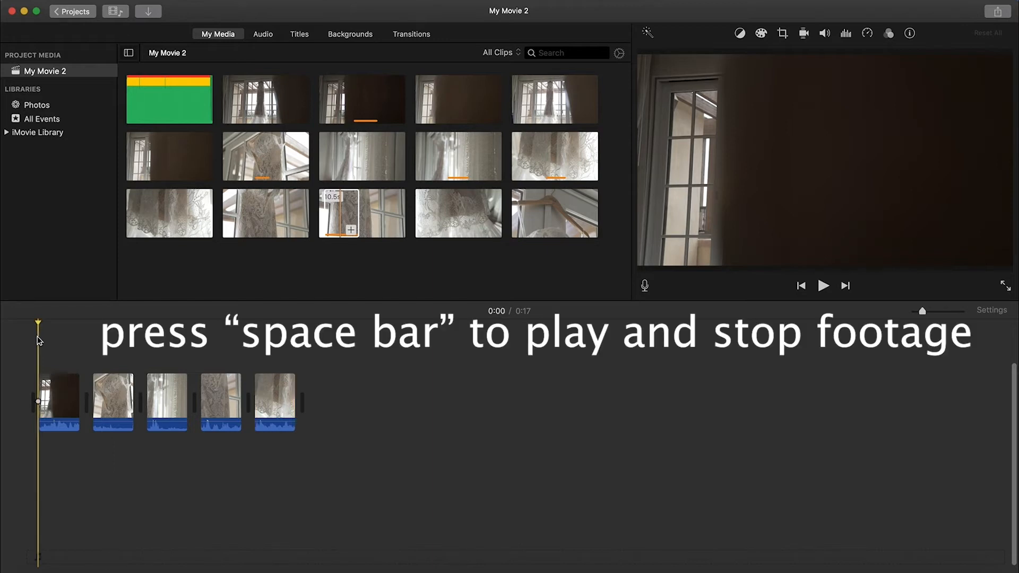
key(space)
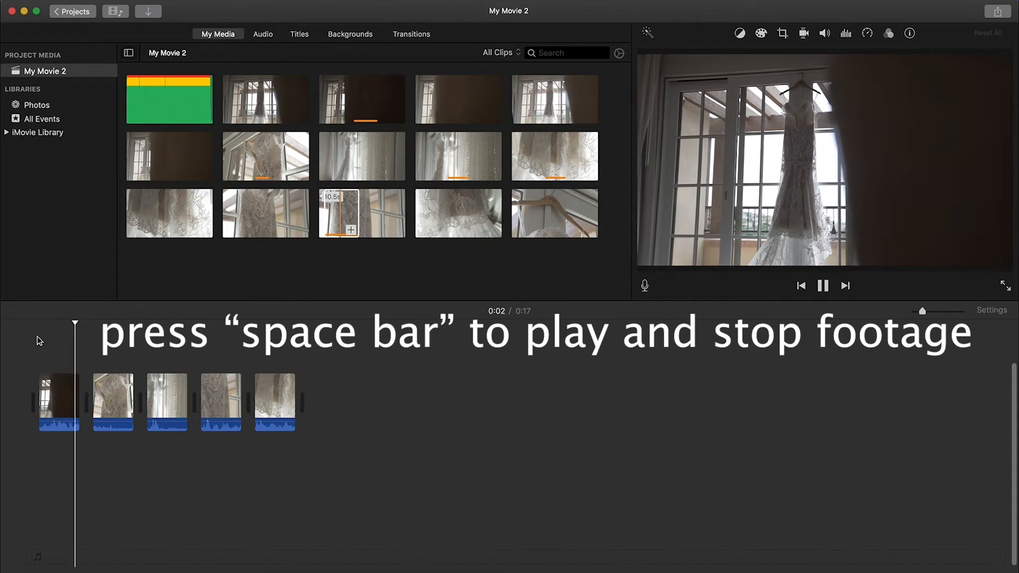
key(space)
drag(132, 383, 108, 383)
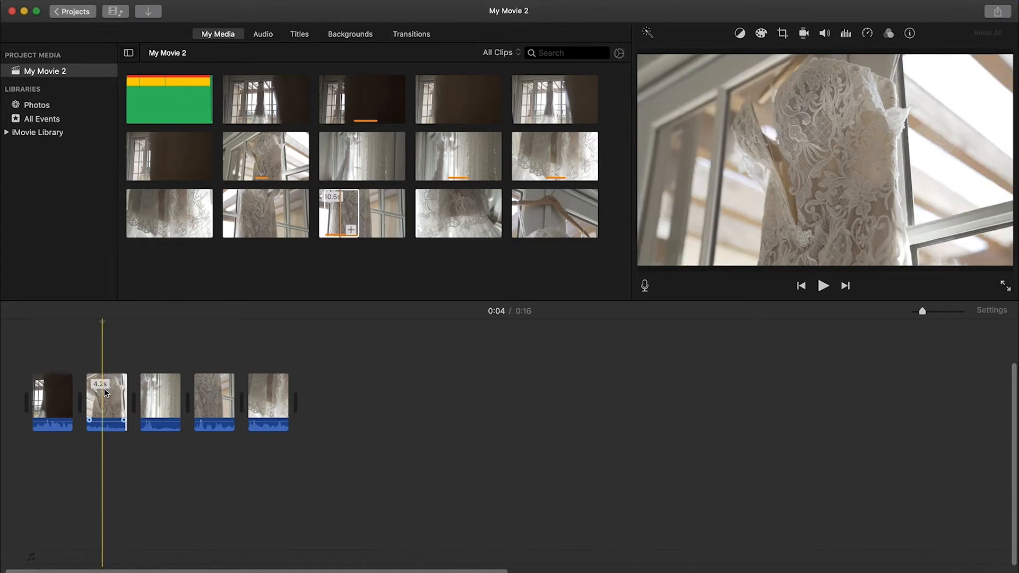
key(super+b)
key(Delete)
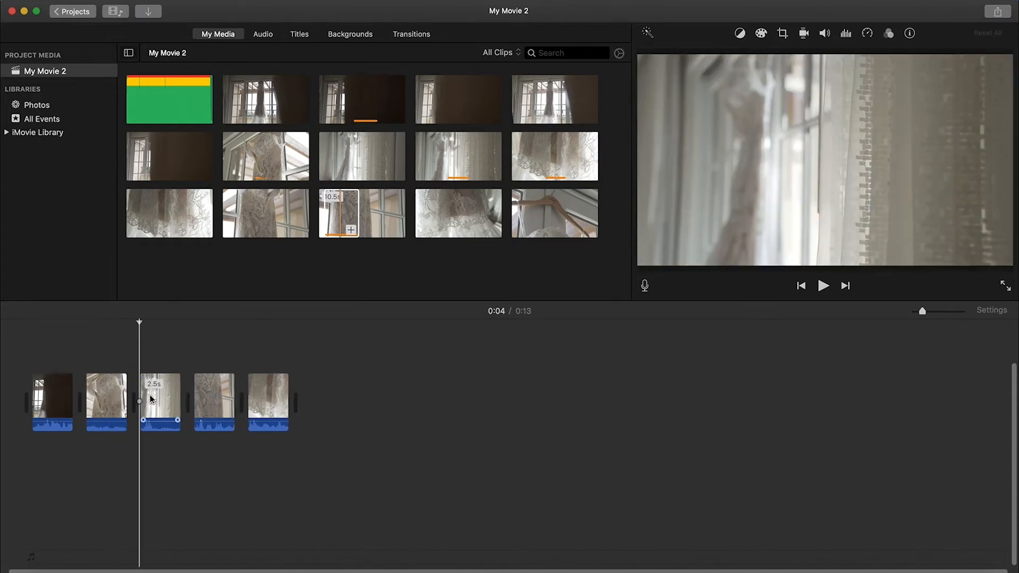
key(space)
Step: Detach the audio from all five video clips and delete the detached audio
drag(323, 348, 49, 395)
right_click(49, 395)
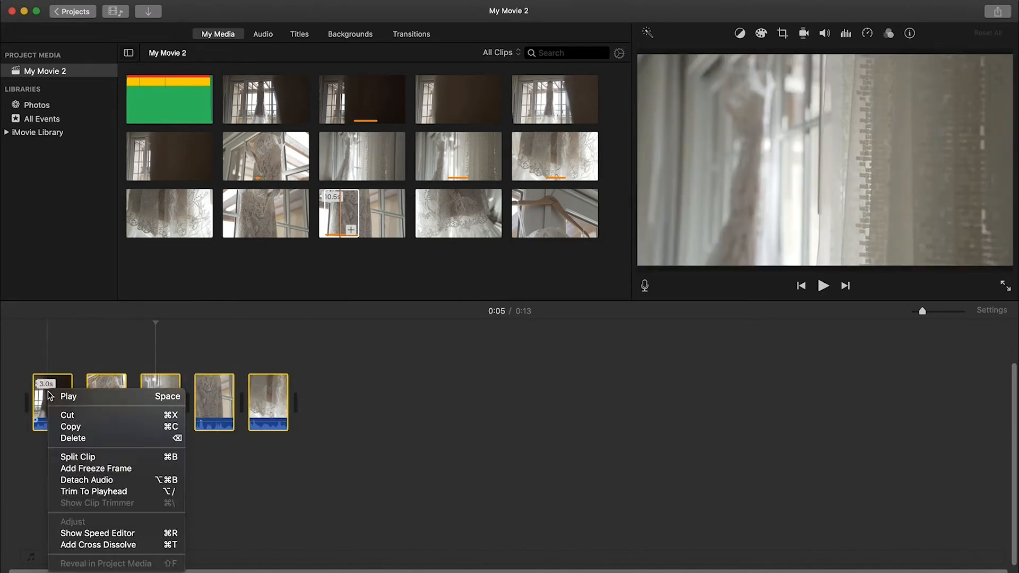
click(90, 480)
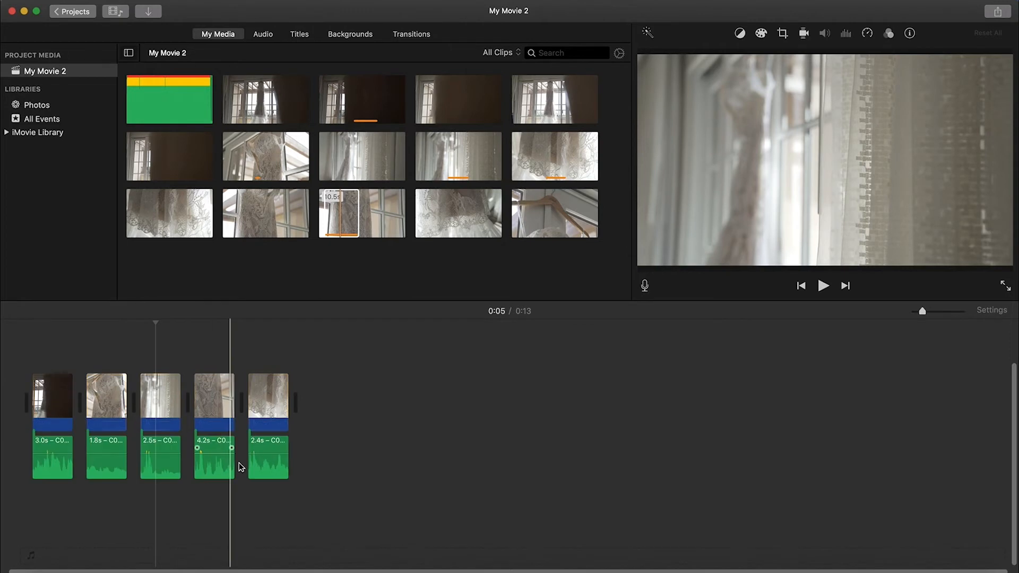
key(Delete)
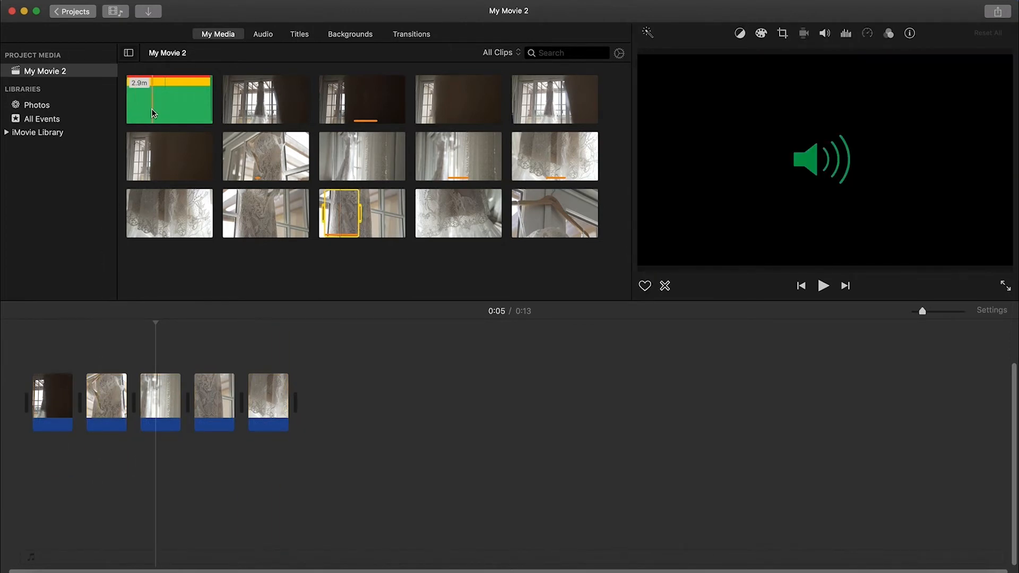
Step: Add a 51.7-second section of feels-so-good-model-citizen-musicbed beneath the clips from the start of the video and play the opening
click(152, 113)
drag(140, 107, 18, 455)
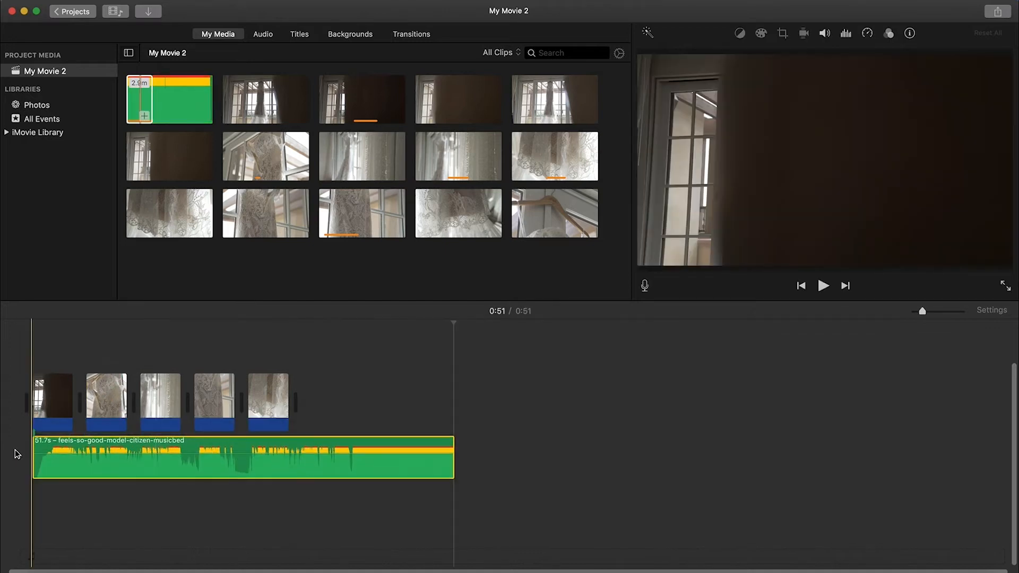
key(space)
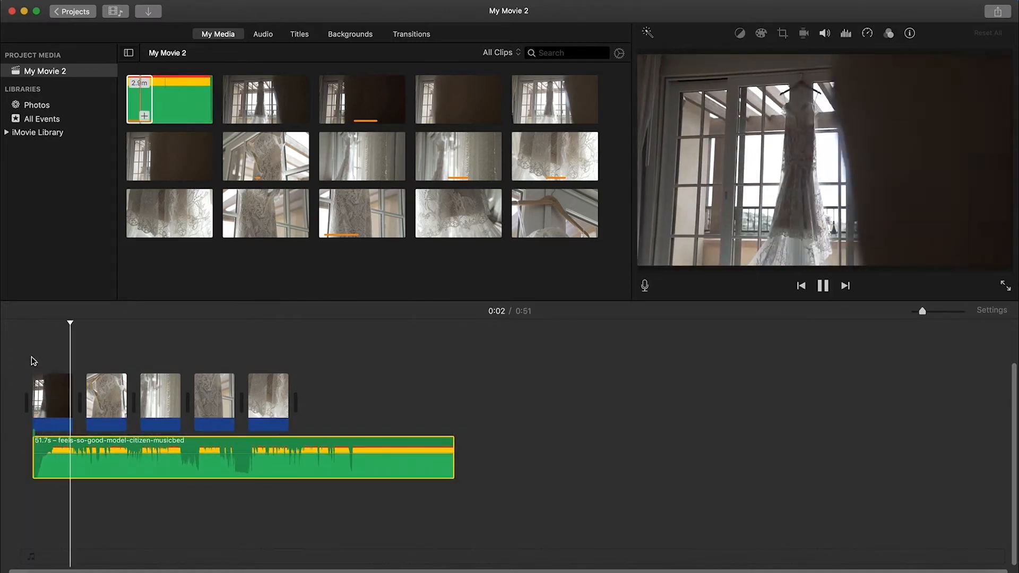
key(space)
Step: Extend the third clip to the end of its source footage and play back the edit around the following clips
drag(181, 385, 195, 393)
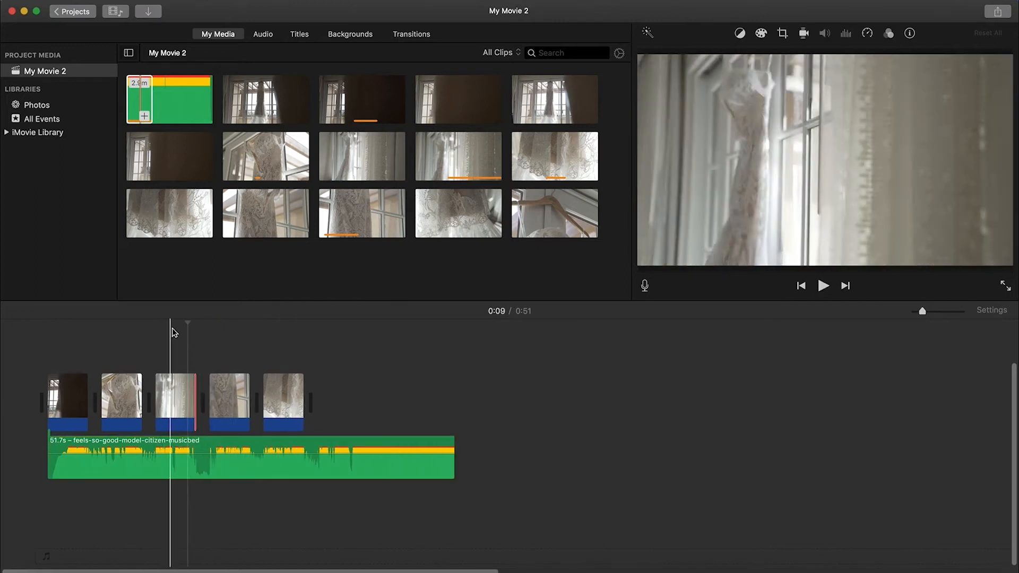
key(space)
key(space)
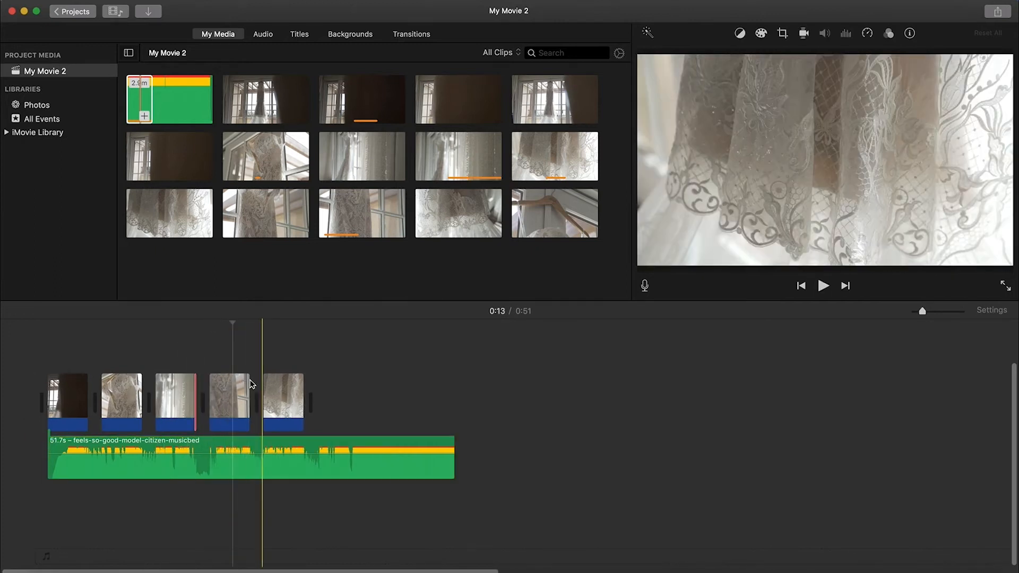
key(space)
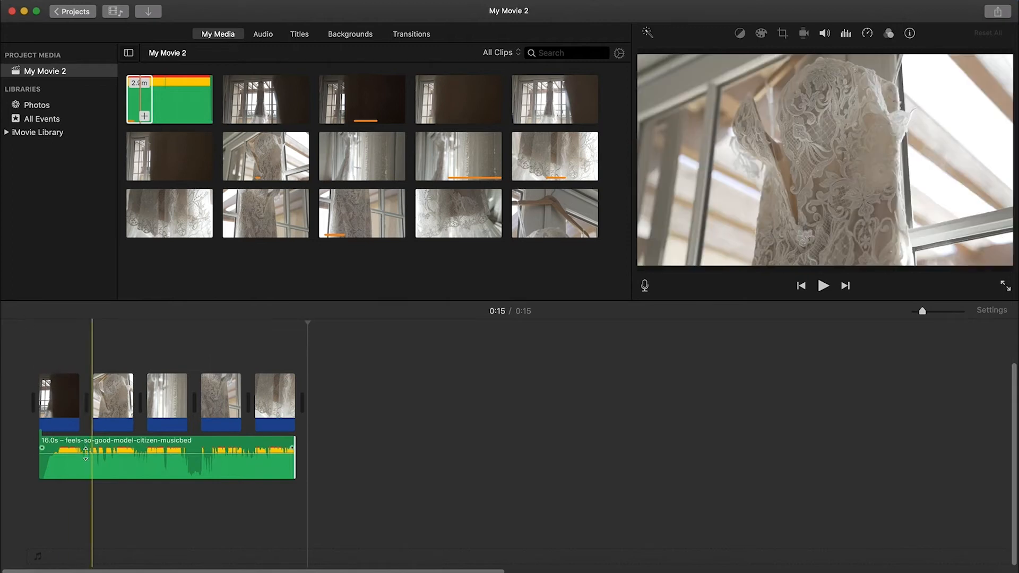
Step: Lower the song's volume to 10% and select the first video clip with the playhead on the hanging dress
drag(85, 454, 85, 466)
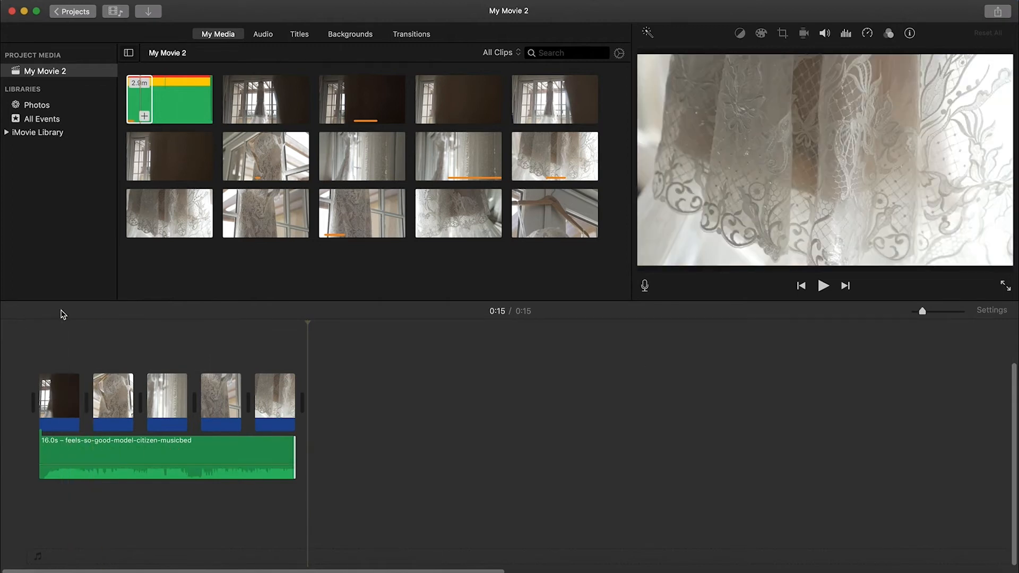
click(64, 340)
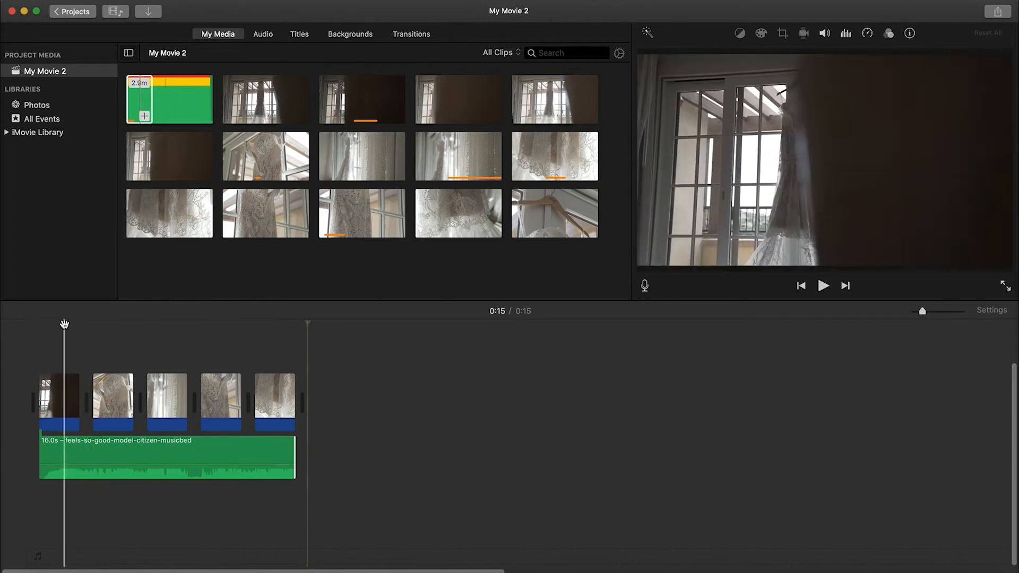
click(57, 397)
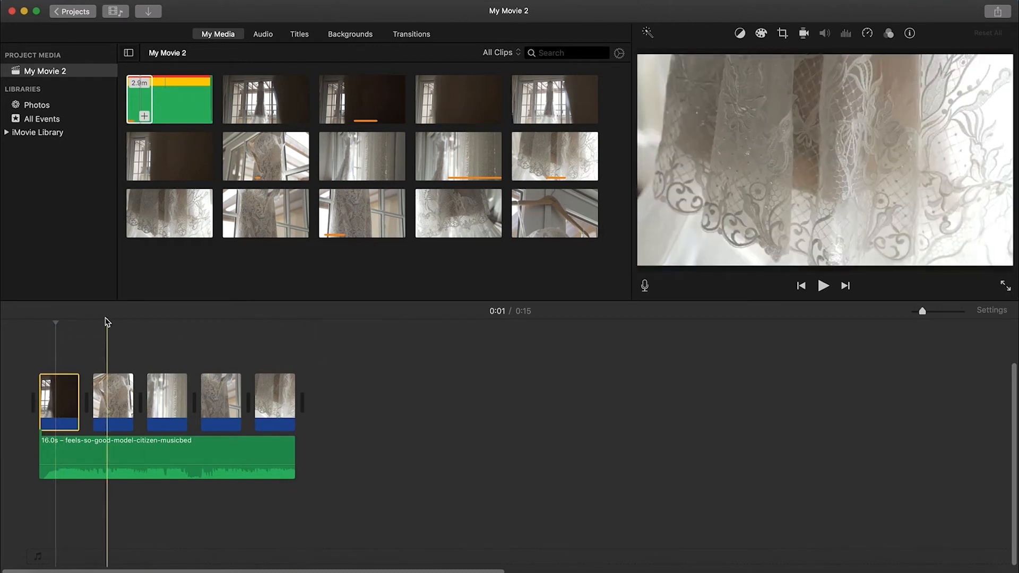
click(73, 326)
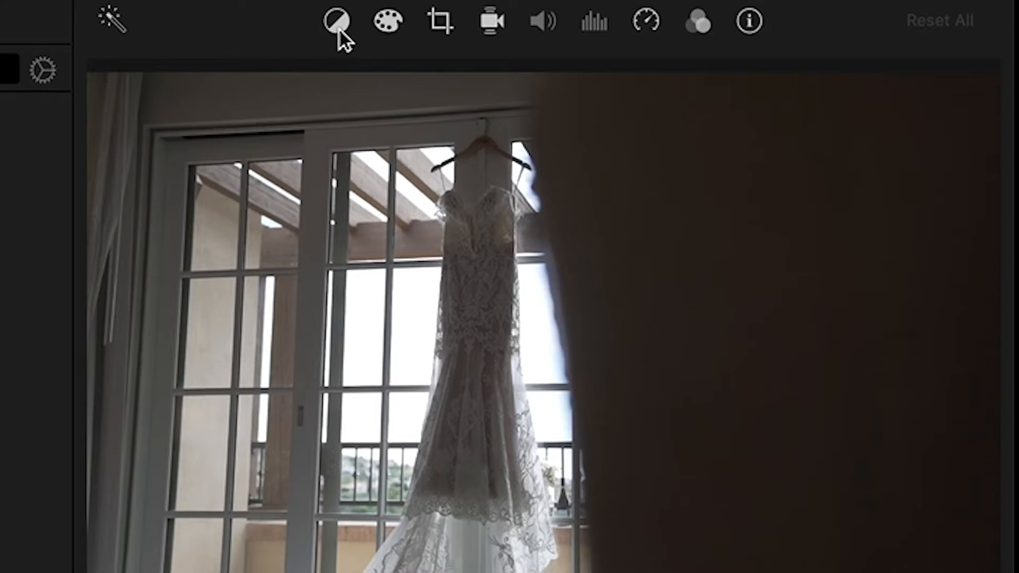
Step: Try white balancing the first clip by sampling the lower skirt of the dress with the eye dropper
click(740, 35)
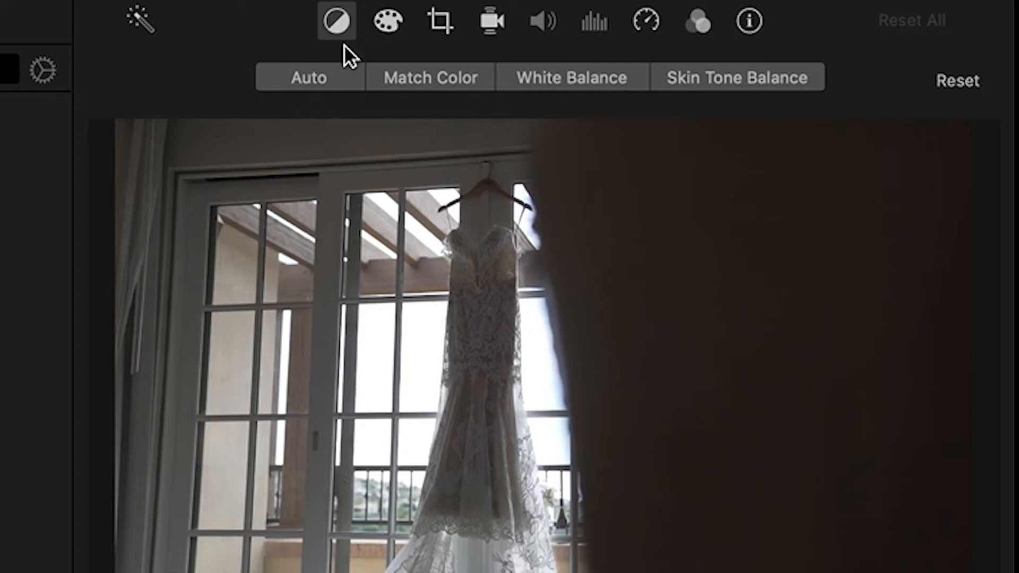
click(570, 80)
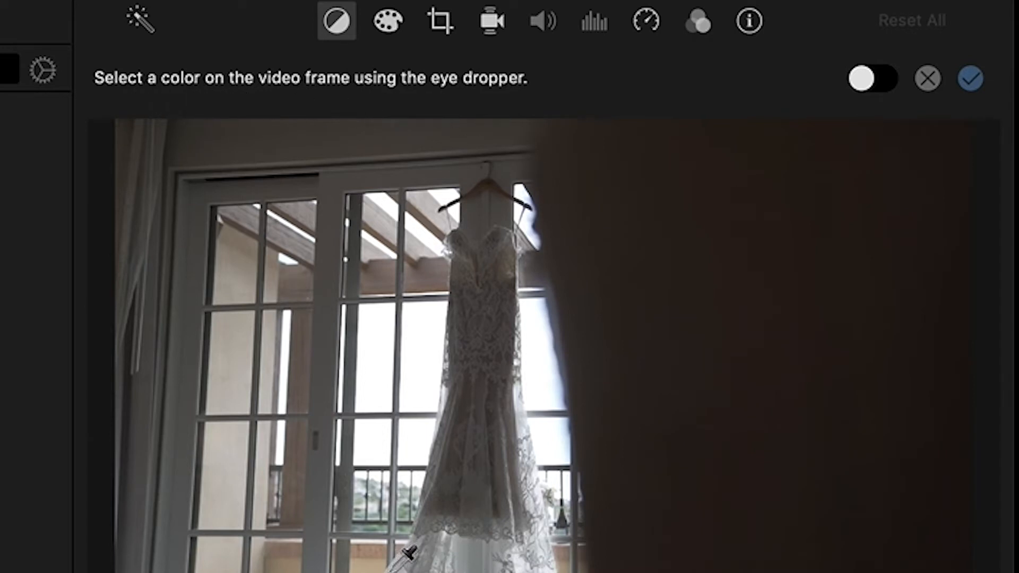
click(407, 553)
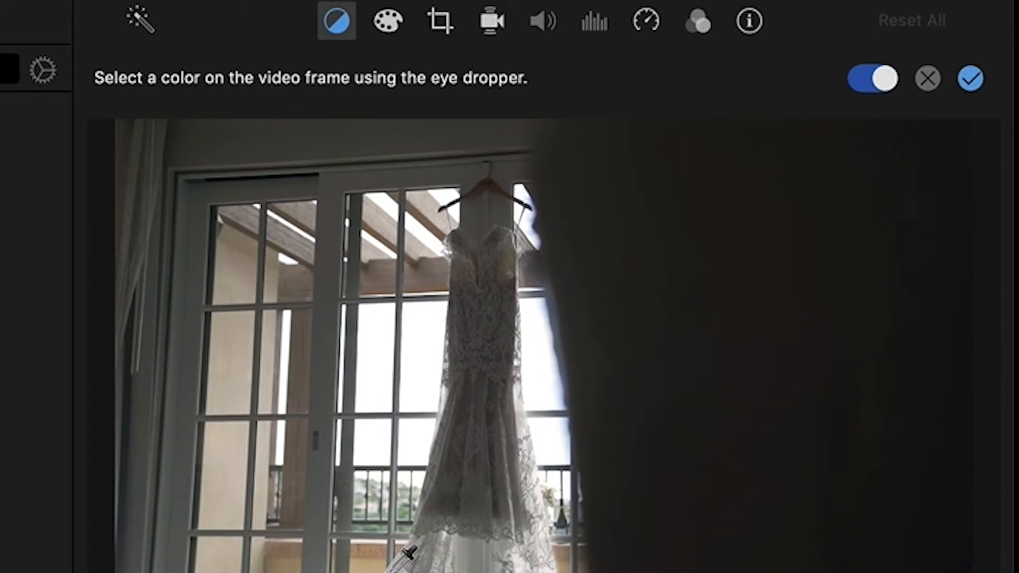
Step: Color-correct the first clip by brightening its shadows and midtones and slightly lowering its saturation and color temperature
click(383, 20)
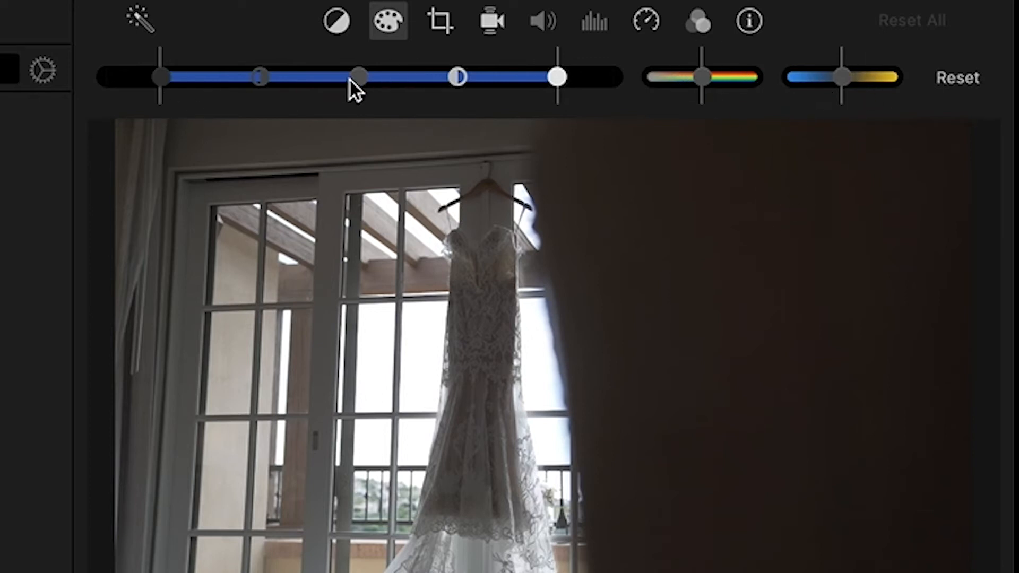
drag(354, 80, 431, 78)
drag(163, 82, 238, 95)
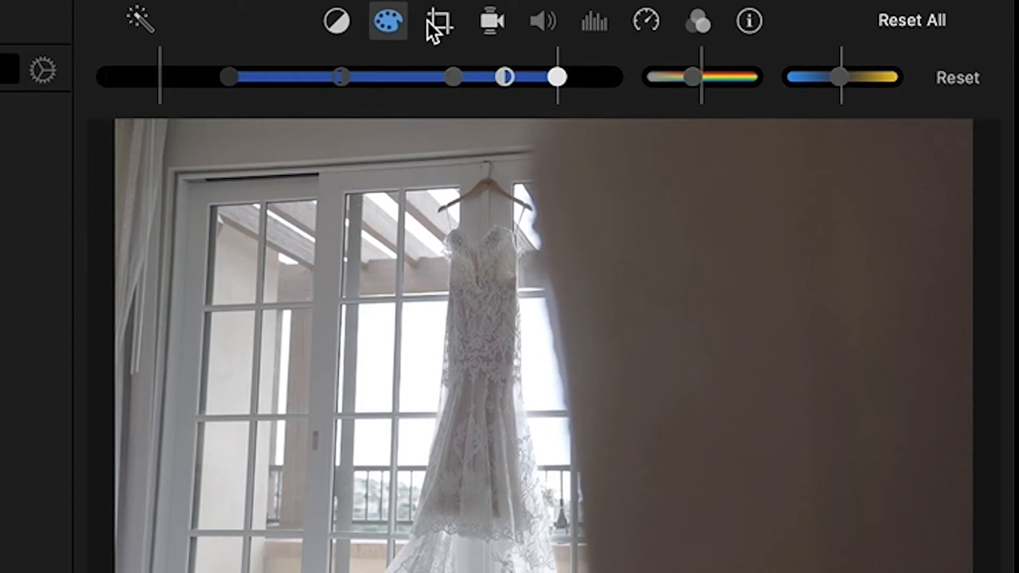
Step: Review the first clip's cropping styles and its stabilization and rolling shutter options
click(442, 22)
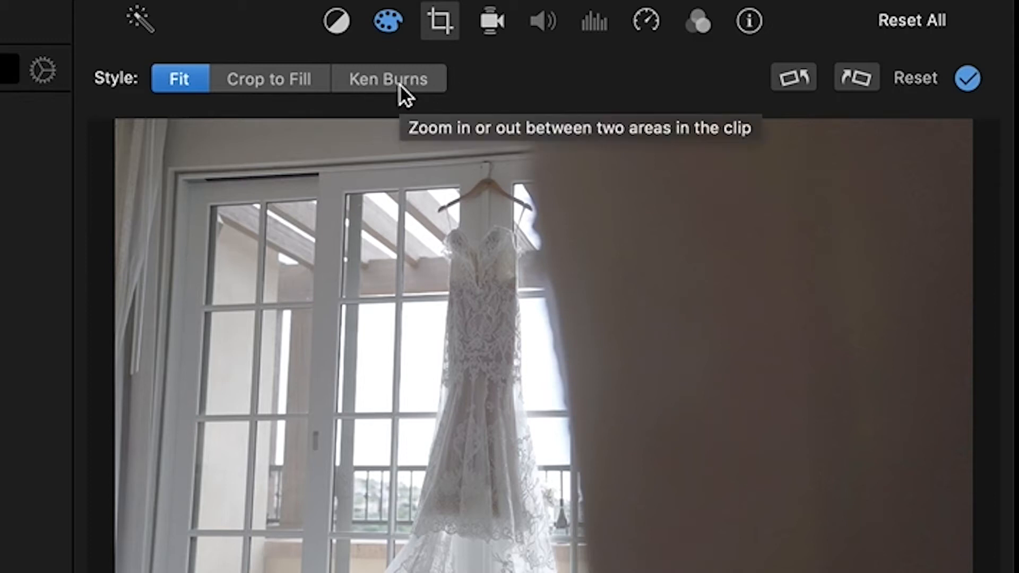
click(499, 19)
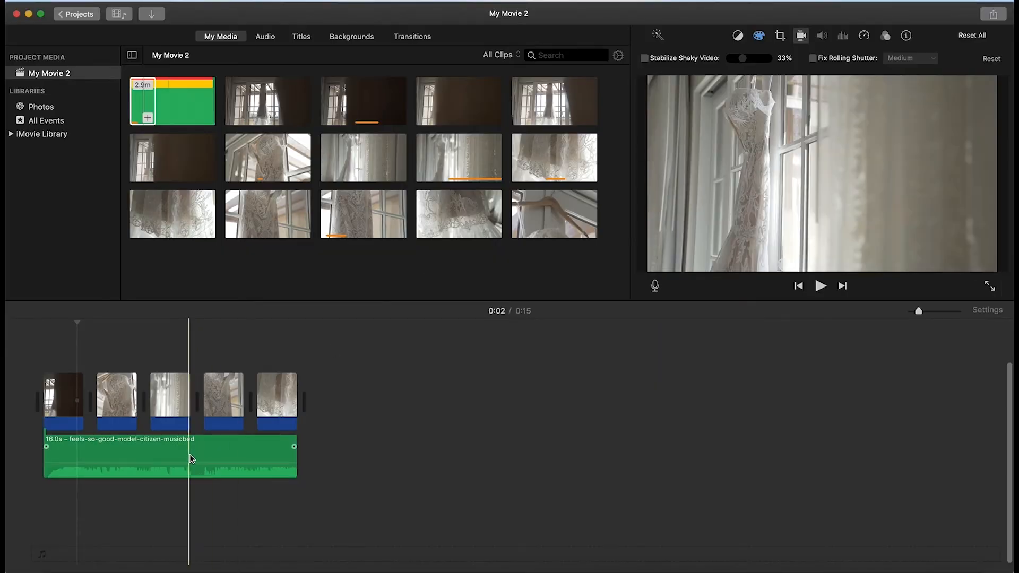
Step: Examine the song clip's volume, noise reduction and equalizer, speed, and clip filter and audio effect options
click(192, 459)
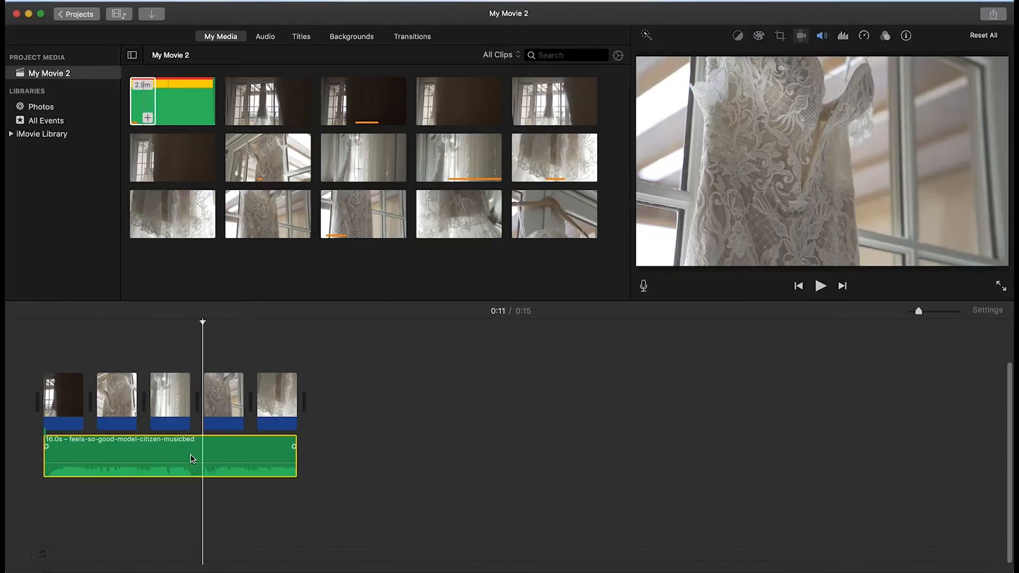
click(821, 38)
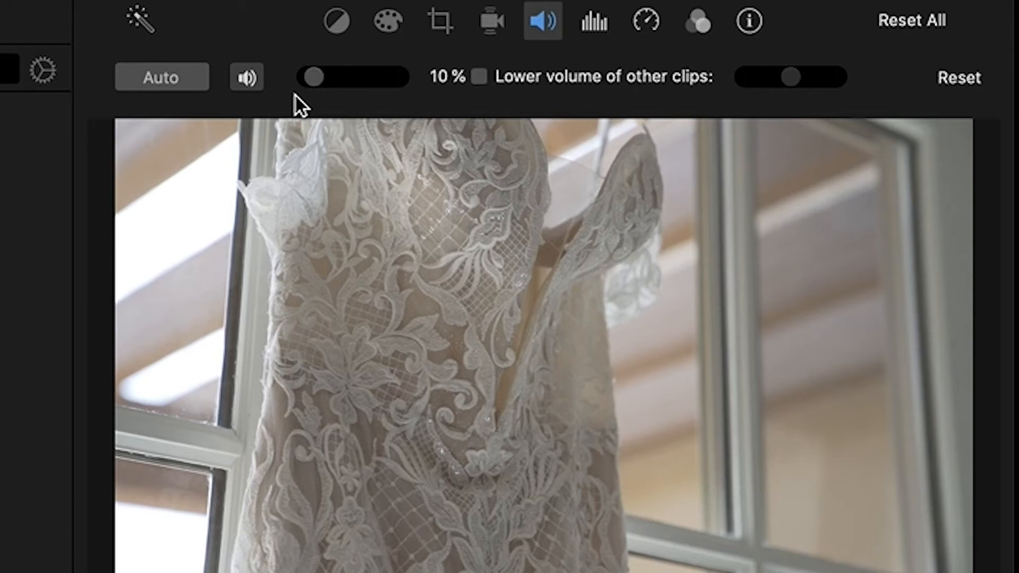
click(595, 21)
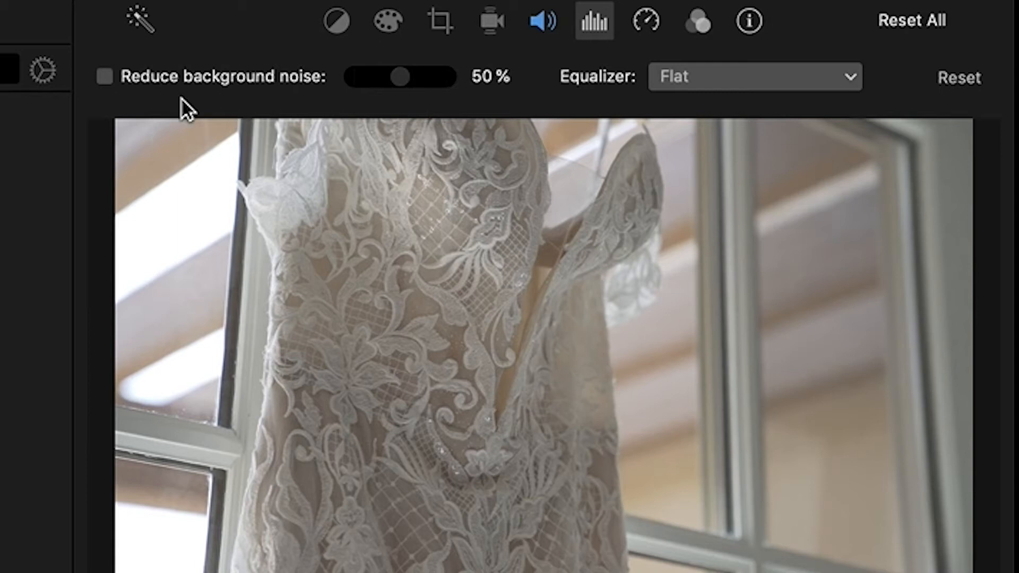
click(647, 22)
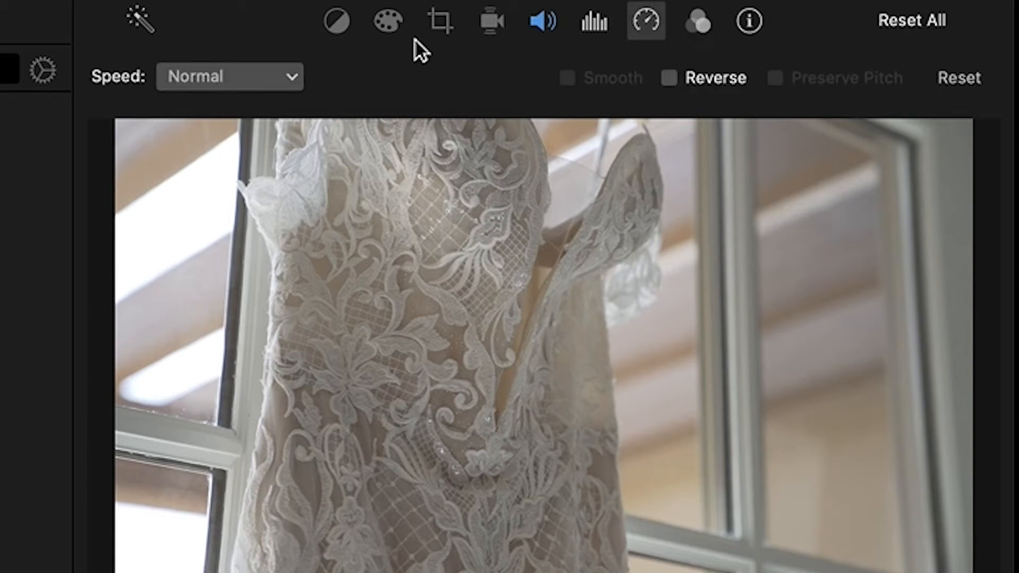
click(285, 81)
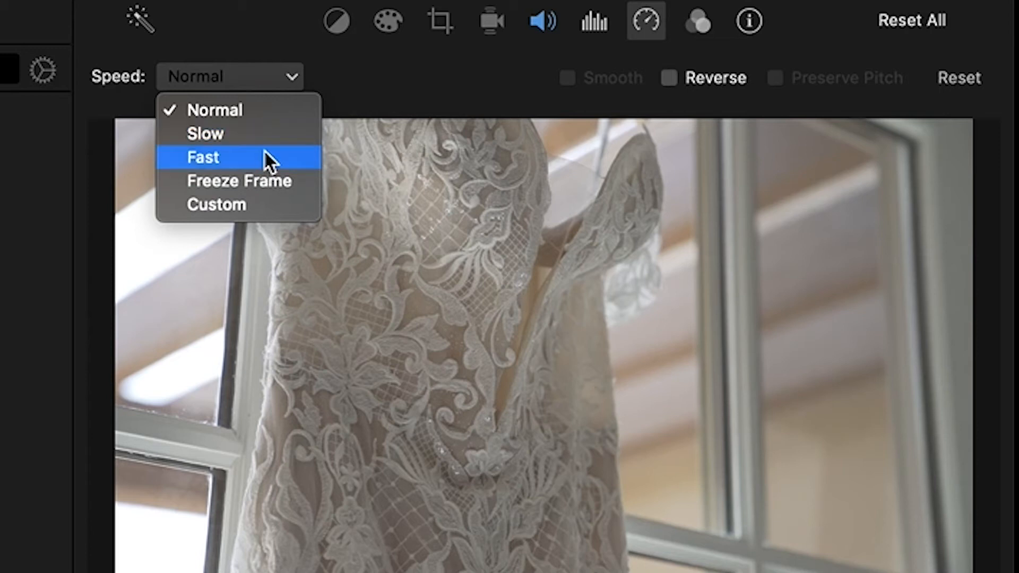
click(690, 20)
click(698, 21)
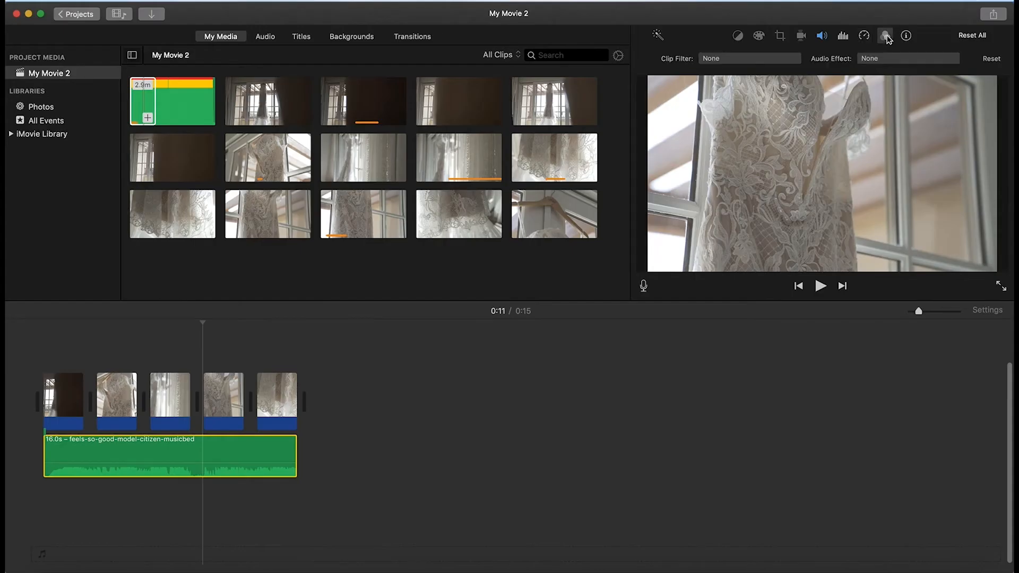
Step: Review the name and duration information of the song clip and the video clips
click(895, 62)
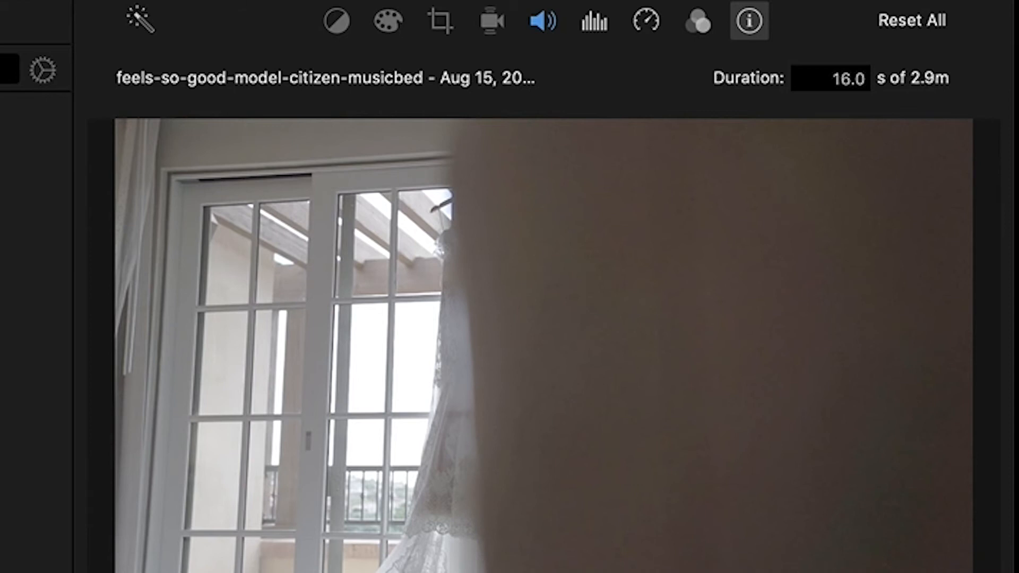
click(63, 395)
click(276, 395)
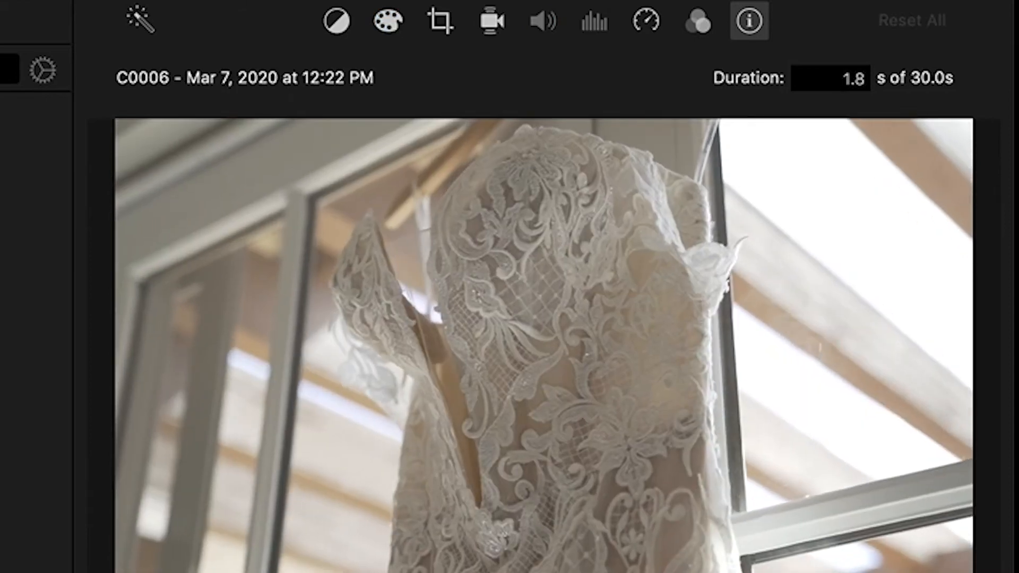
Step: Color-correct the second clip by brightening its midtones and raising its shadows
click(393, 32)
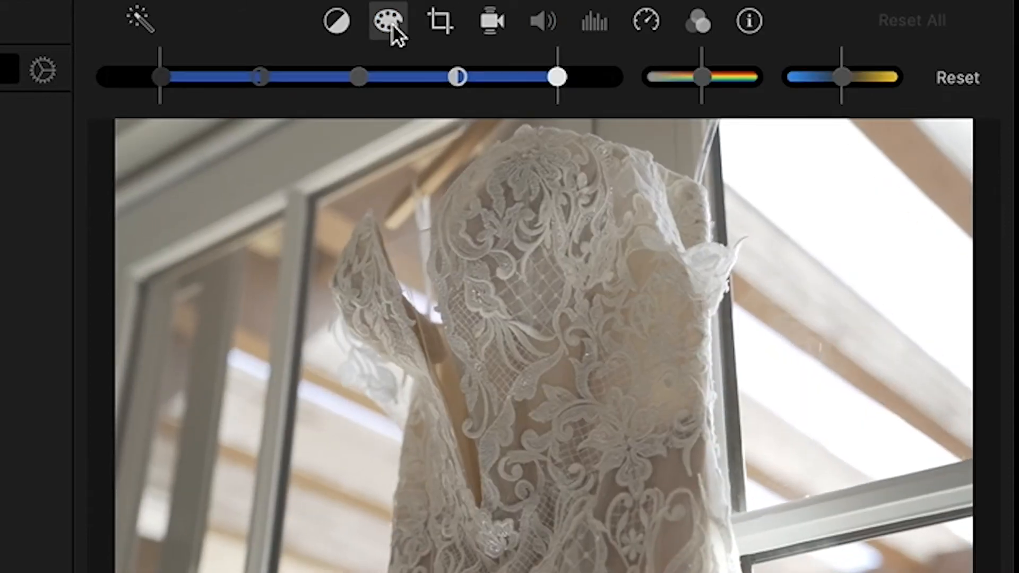
drag(361, 81, 391, 80)
drag(165, 78, 198, 79)
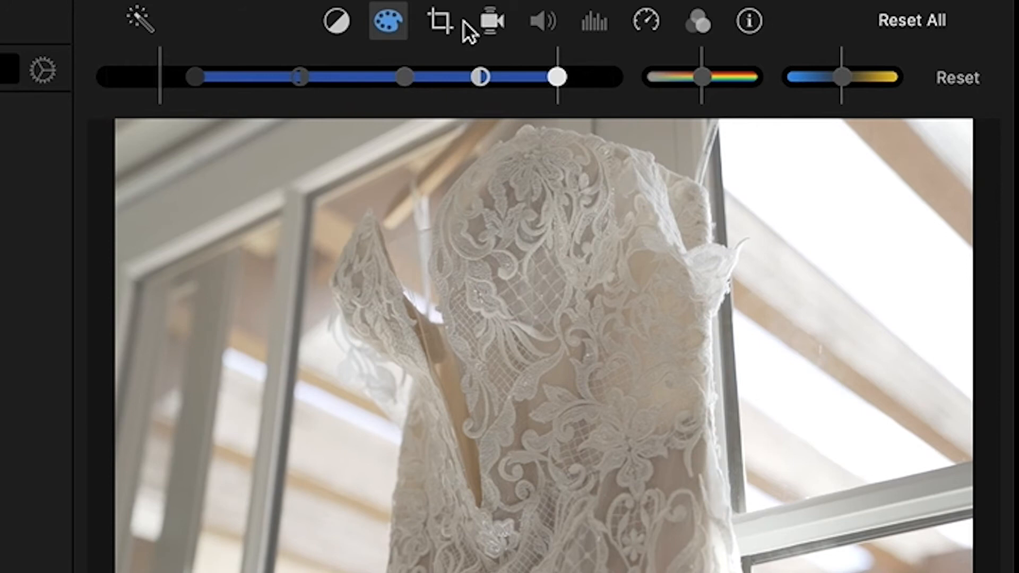
Step: Stabilize the second clip's shaky video at 33% and play back the result
click(485, 23)
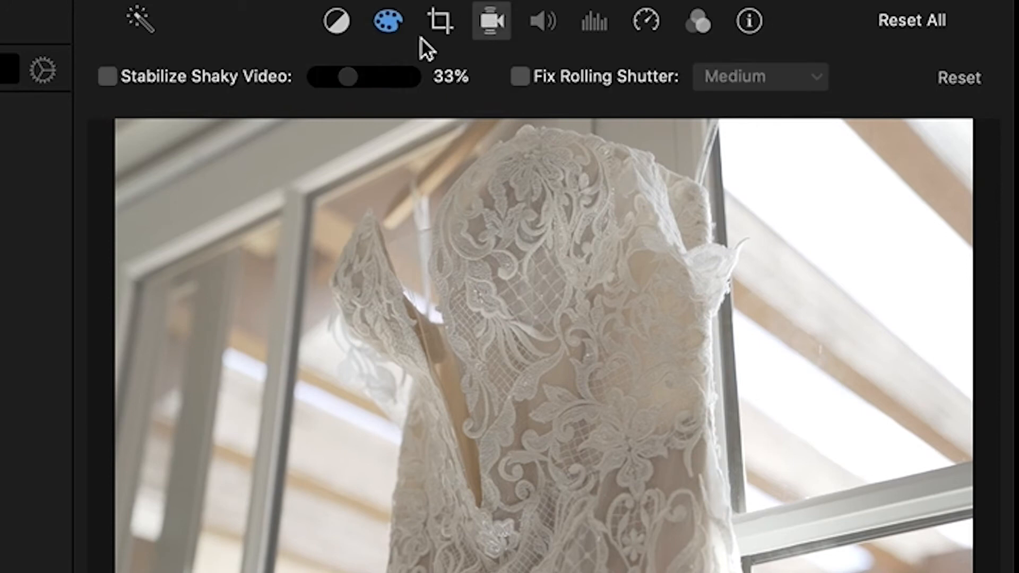
click(108, 77)
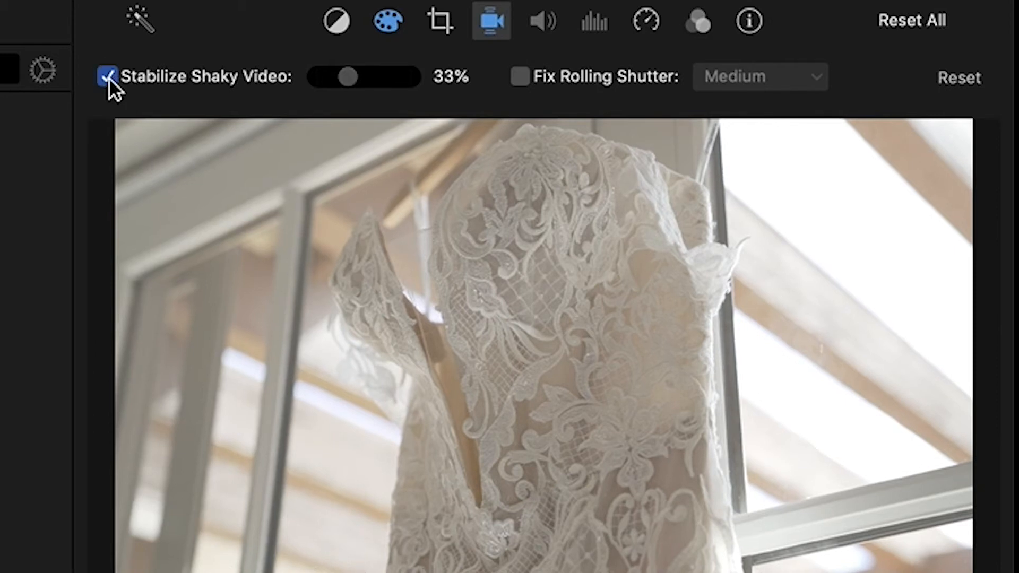
key(super+z)
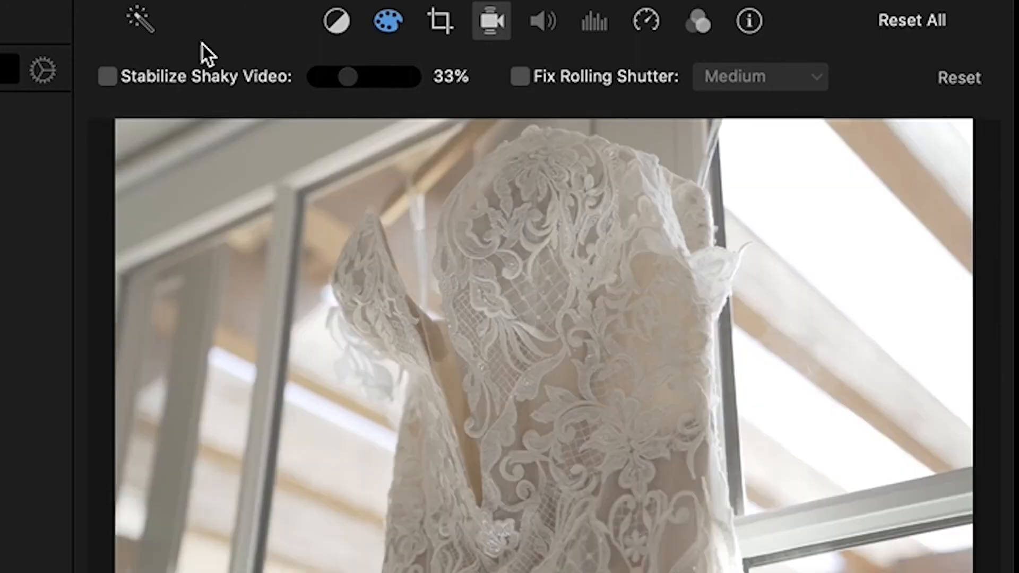
click(109, 78)
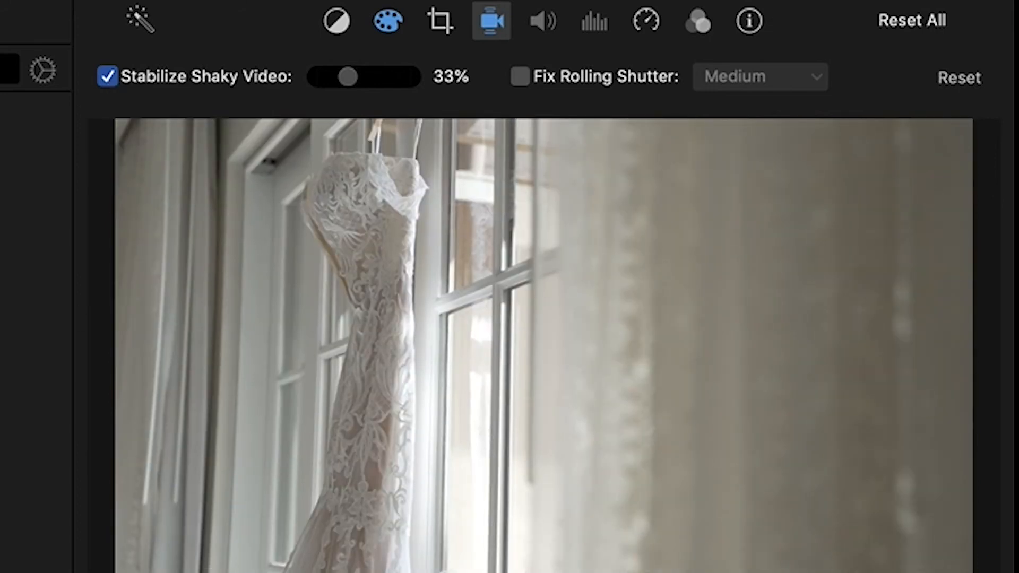
key(space)
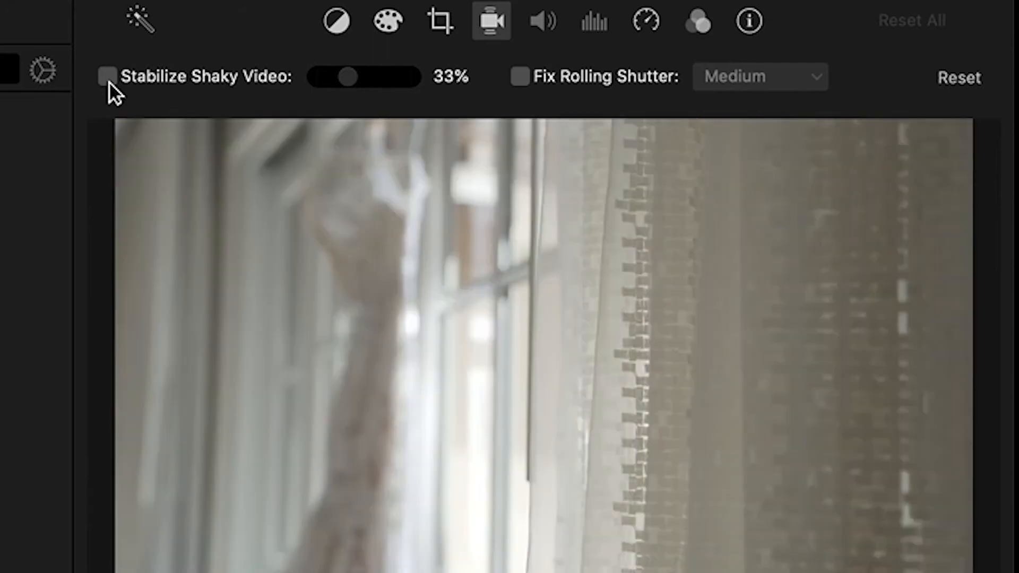
Step: Stabilize the third clip at 33% and brighten its midtones and shadows
click(108, 76)
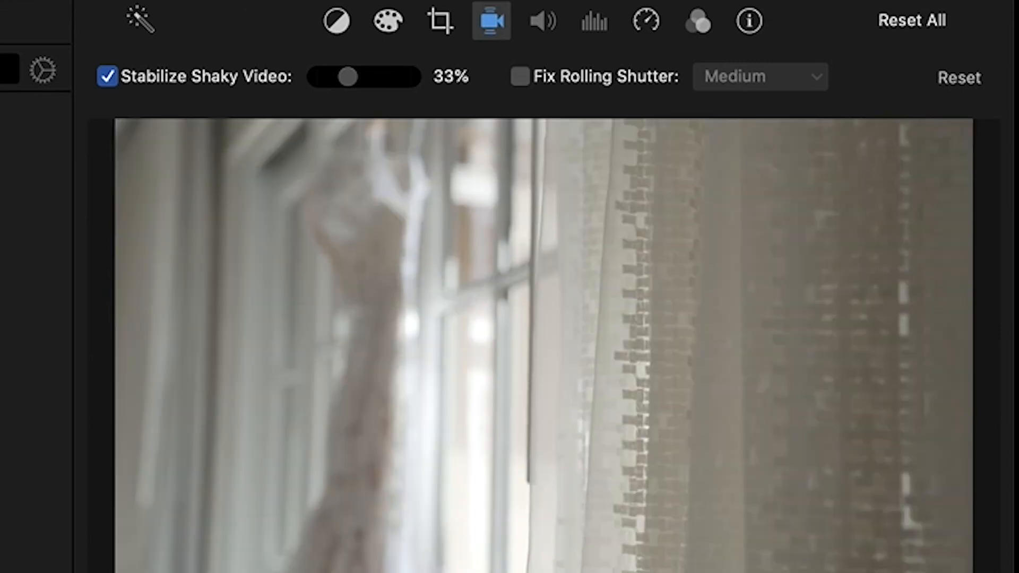
click(381, 26)
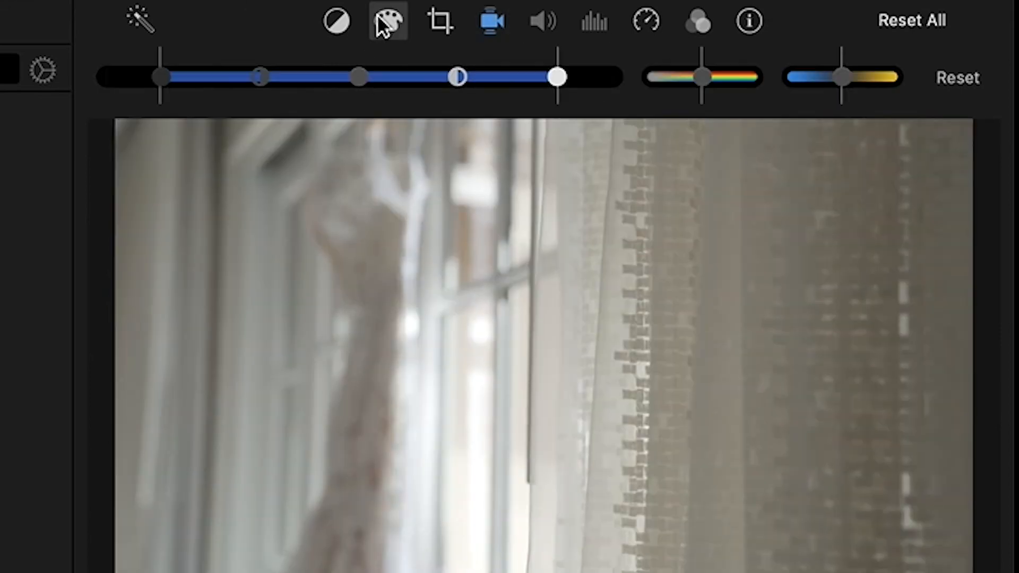
drag(355, 80, 378, 79)
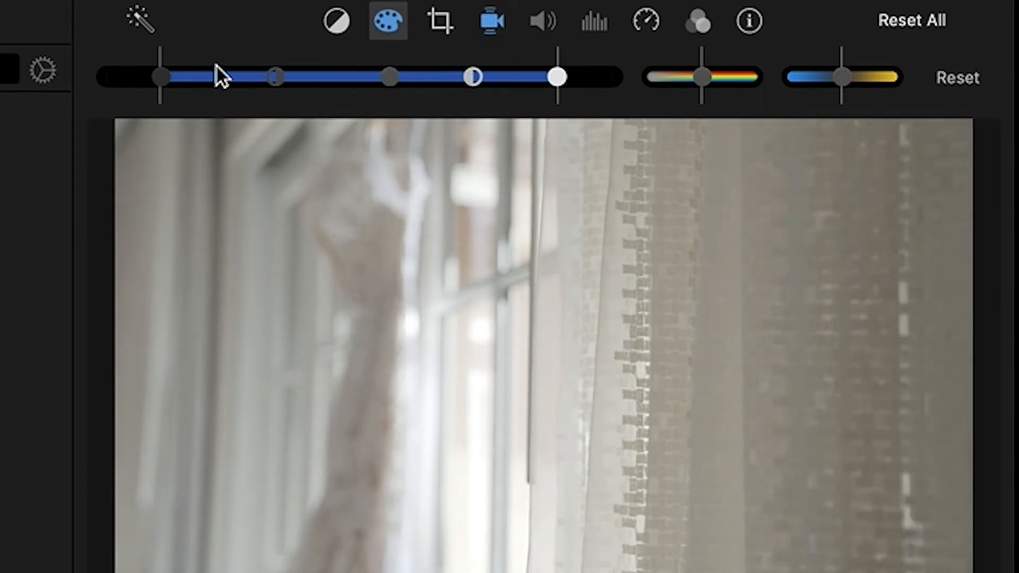
drag(173, 76, 199, 76)
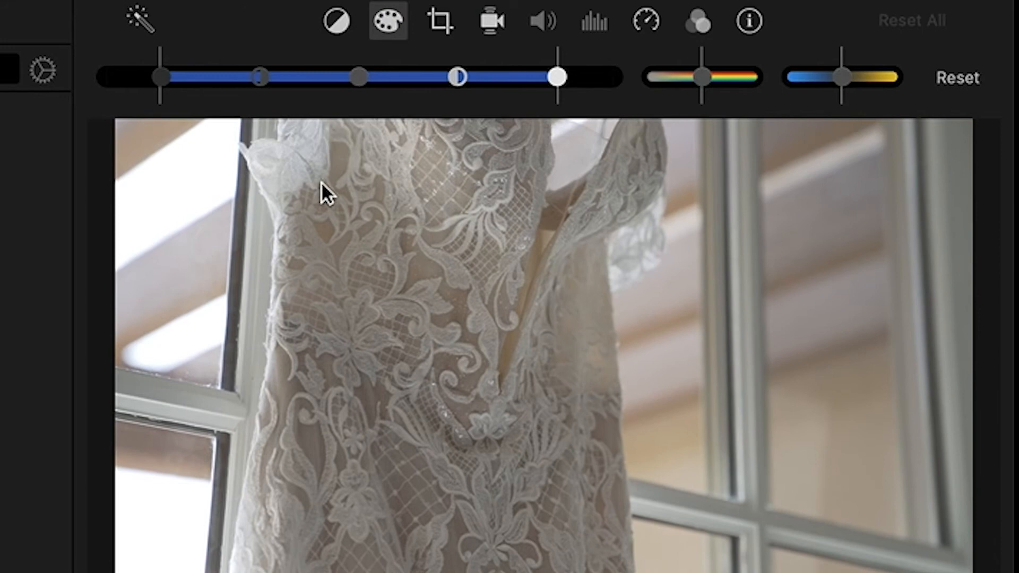
Step: Brighten the midtones and shadows of the fourth and fifth clips
drag(360, 80, 393, 79)
drag(176, 76, 202, 81)
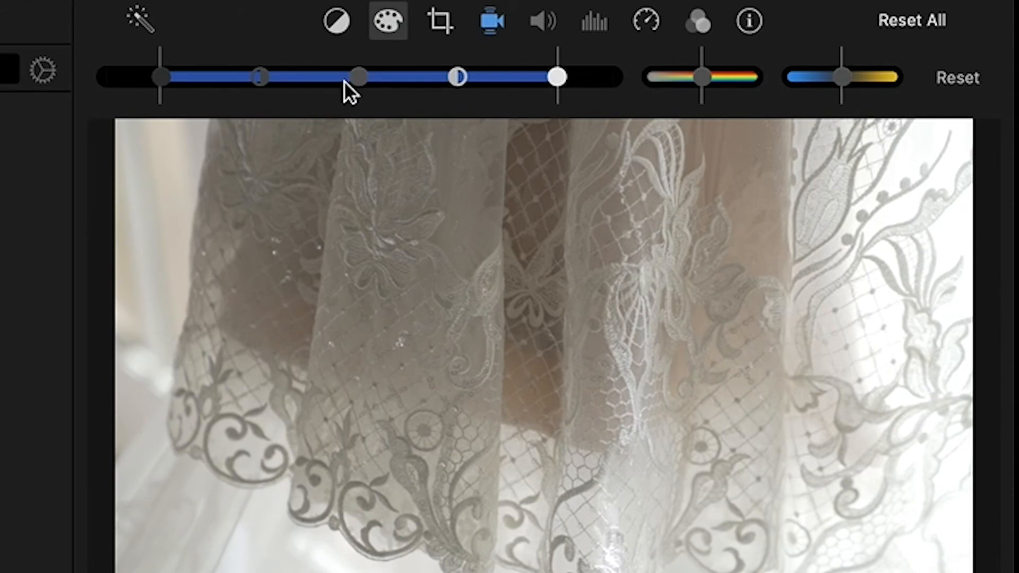
drag(363, 81, 402, 80)
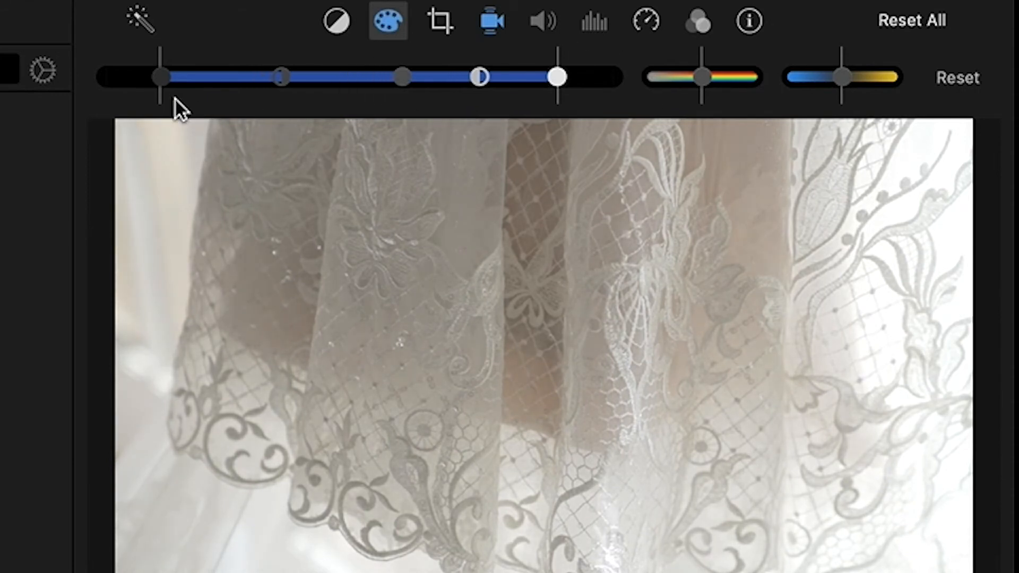
drag(161, 80, 190, 85)
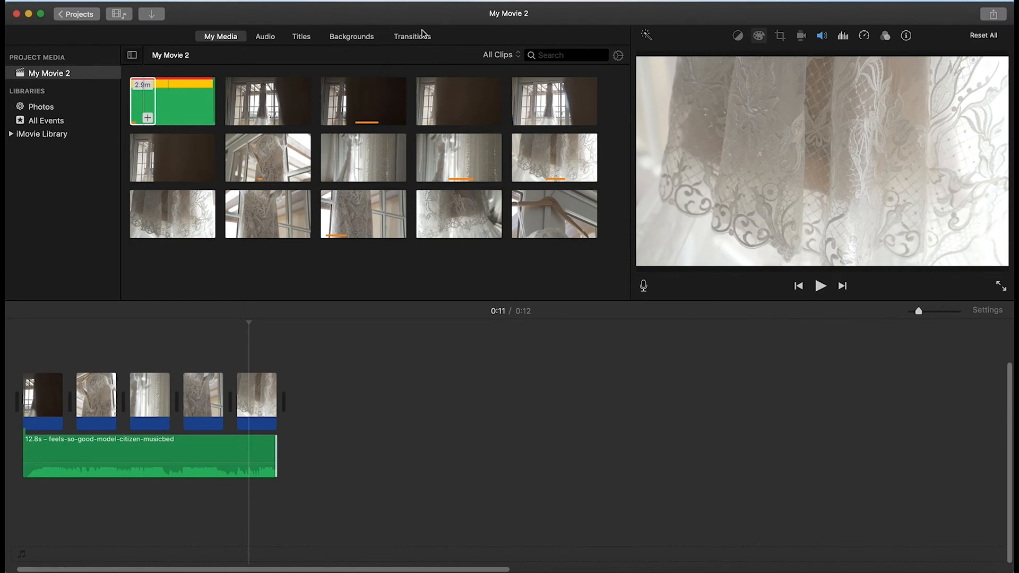
Step: Add a Fade to White transition before the first clip and play the opening
click(417, 37)
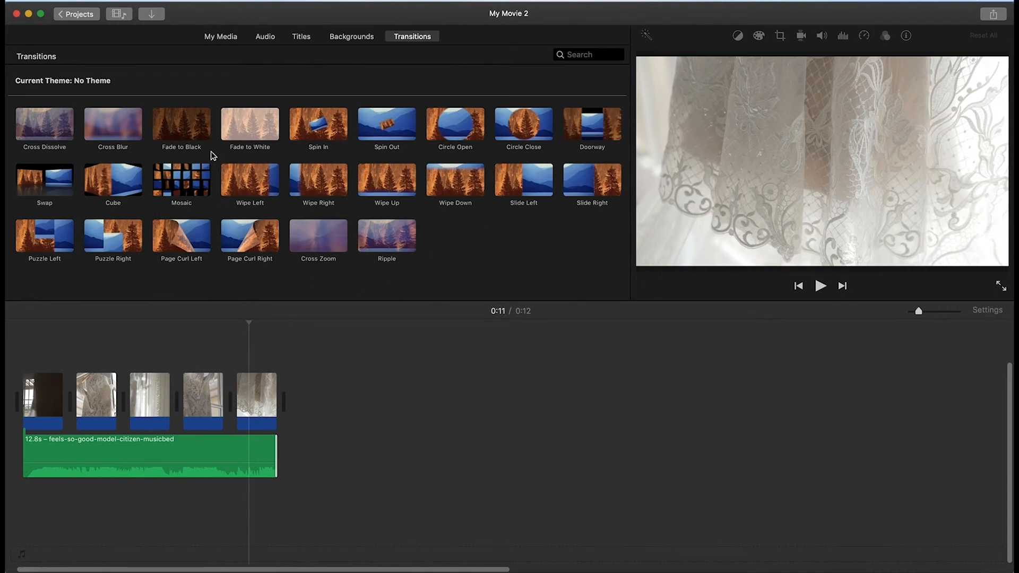
drag(257, 125, 35, 382)
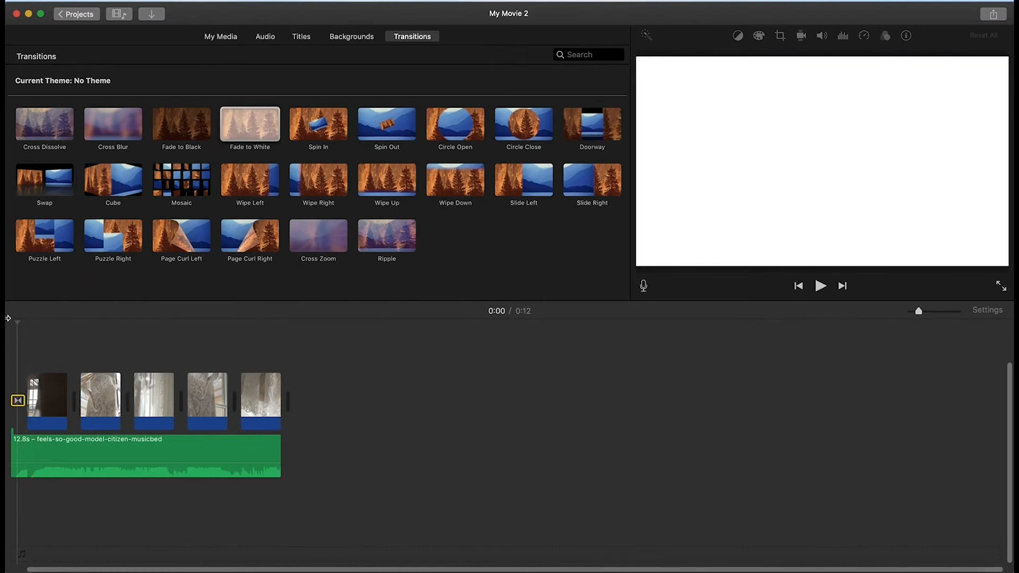
key(space)
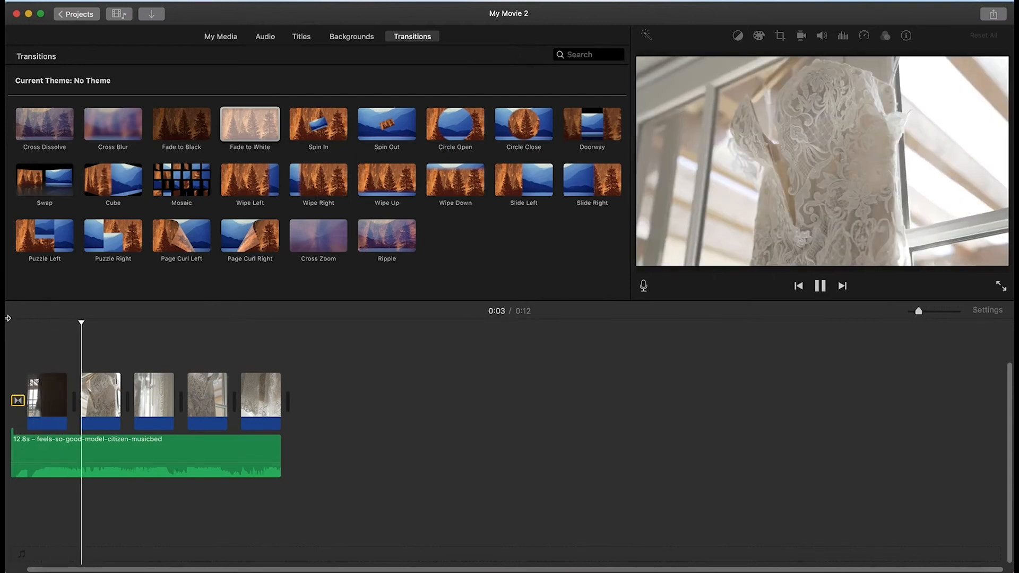
key(space)
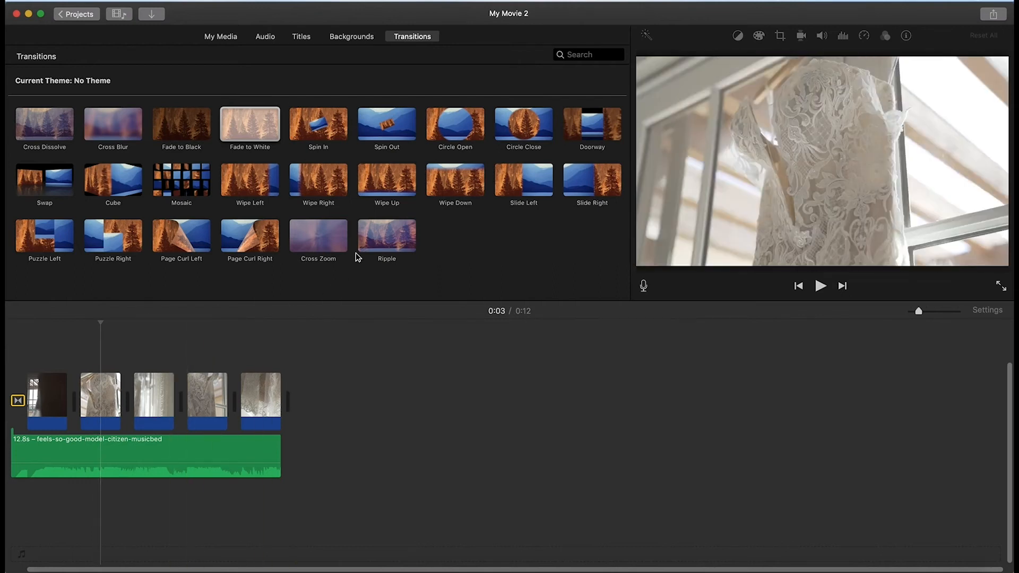
Step: Place Circle Open, Doorway, Wipe Left and Wipe Right transitions, in that order, between the five clips
drag(460, 123, 77, 399)
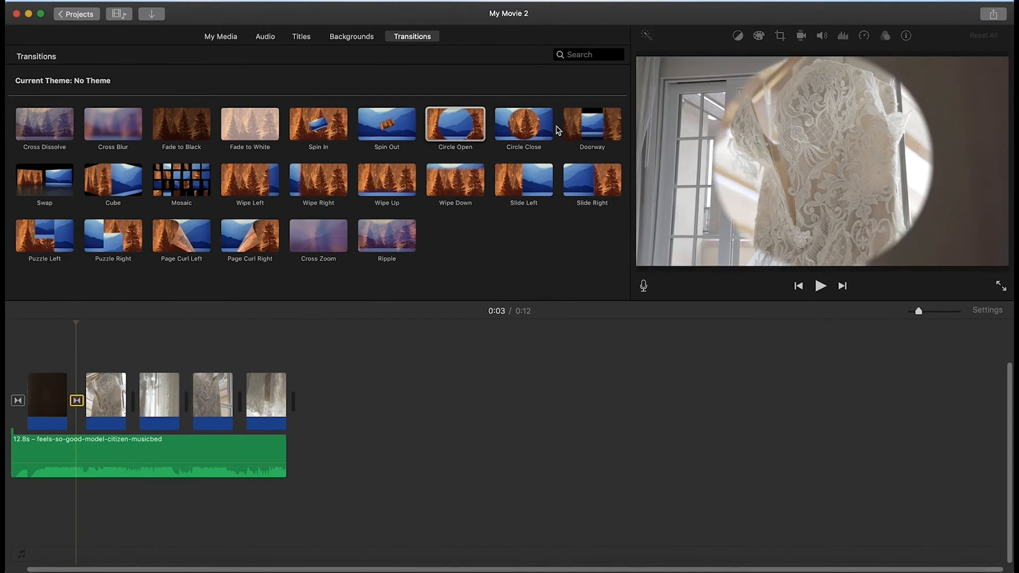
drag(583, 139, 133, 397)
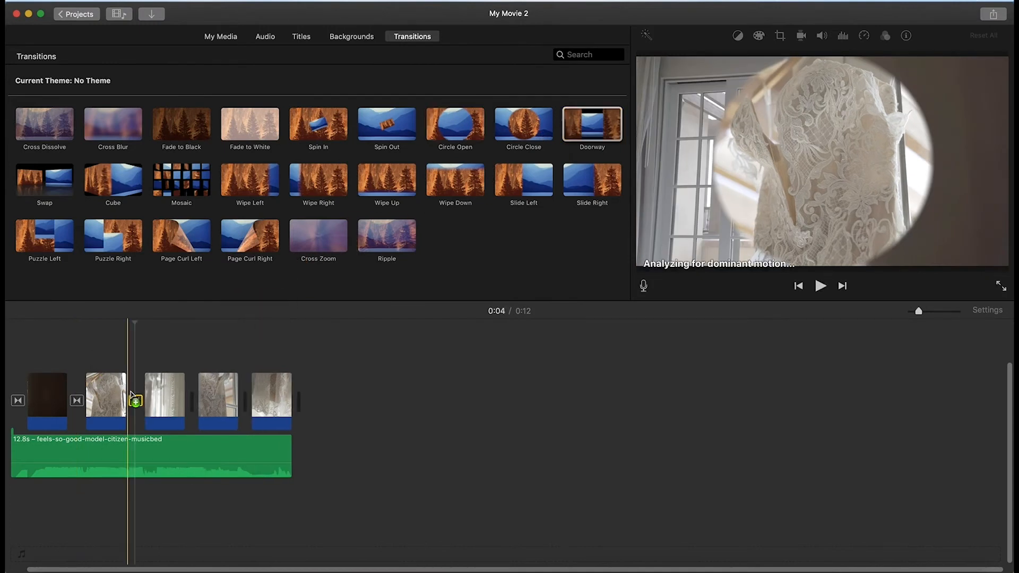
drag(256, 178, 197, 402)
drag(308, 183, 251, 396)
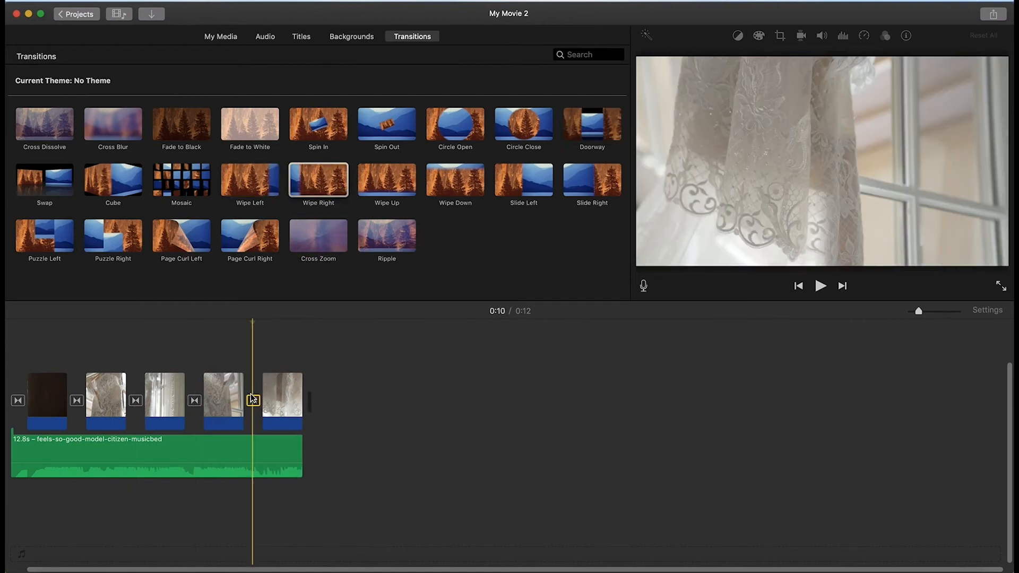
Step: Add a Fade to Black transition after the last clip and play the movie from the start
drag(196, 126, 307, 393)
drag(37, 323, 11, 325)
key(space)
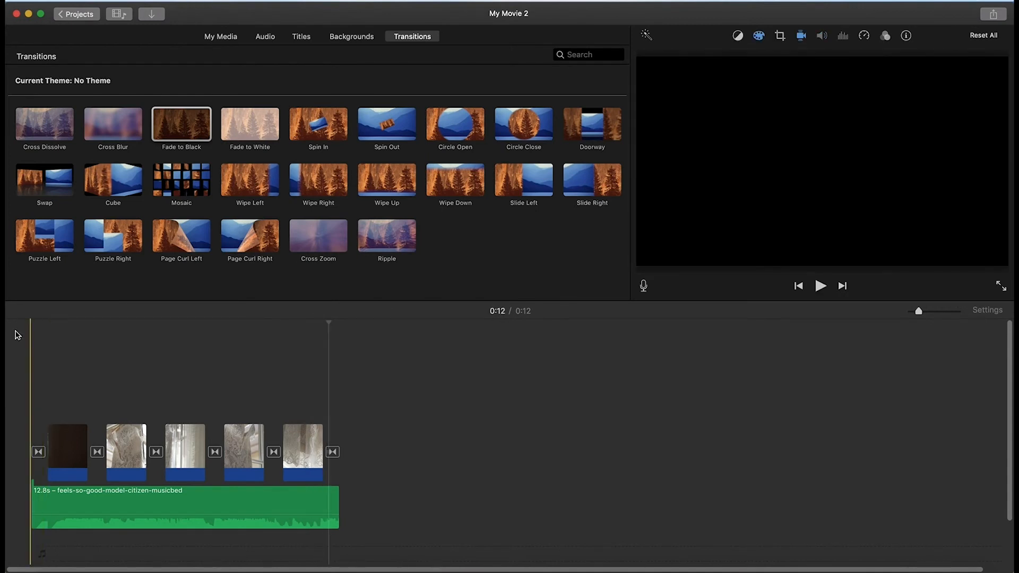
Step: Add an Expand title over the start of the movie with the text "DRESS SHOTS!"
click(302, 37)
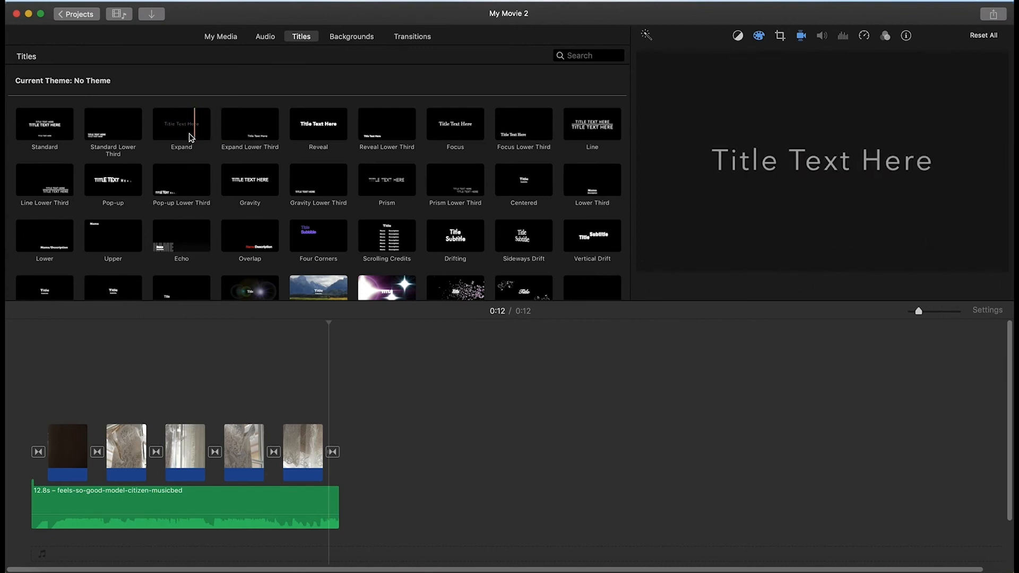
click(181, 147)
drag(181, 147, 30, 390)
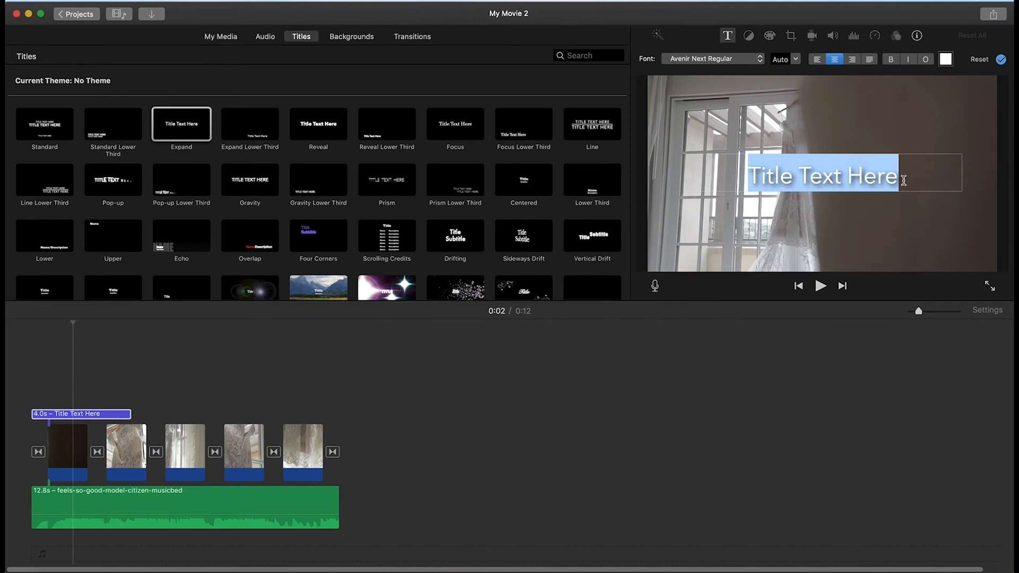
text(DRESS SHOTS!)
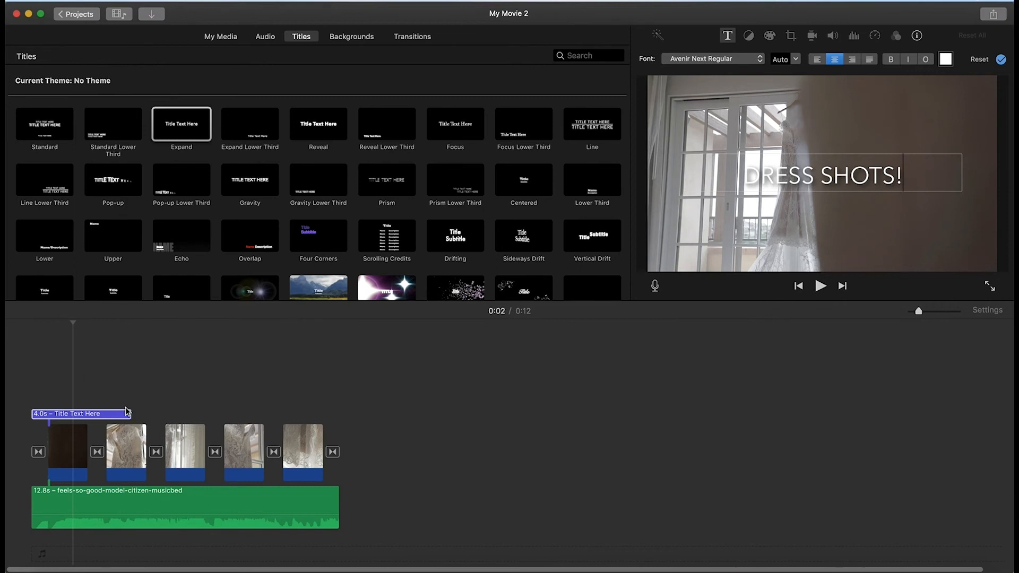
Step: Shorten the opening title to 1.6 seconds and play the movie's opening
drag(127, 415, 64, 414)
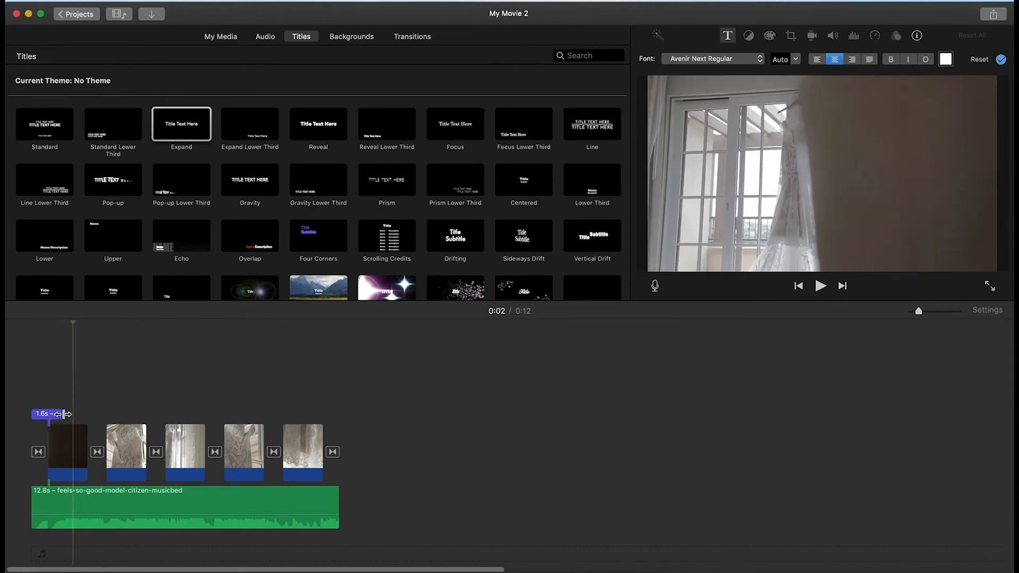
drag(70, 321, 22, 321)
key(space)
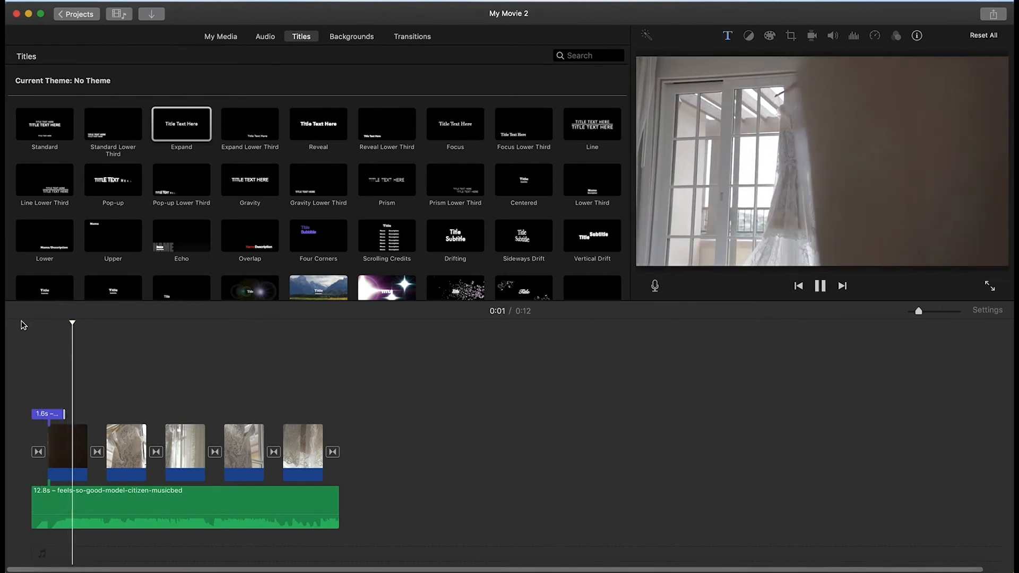
key(space)
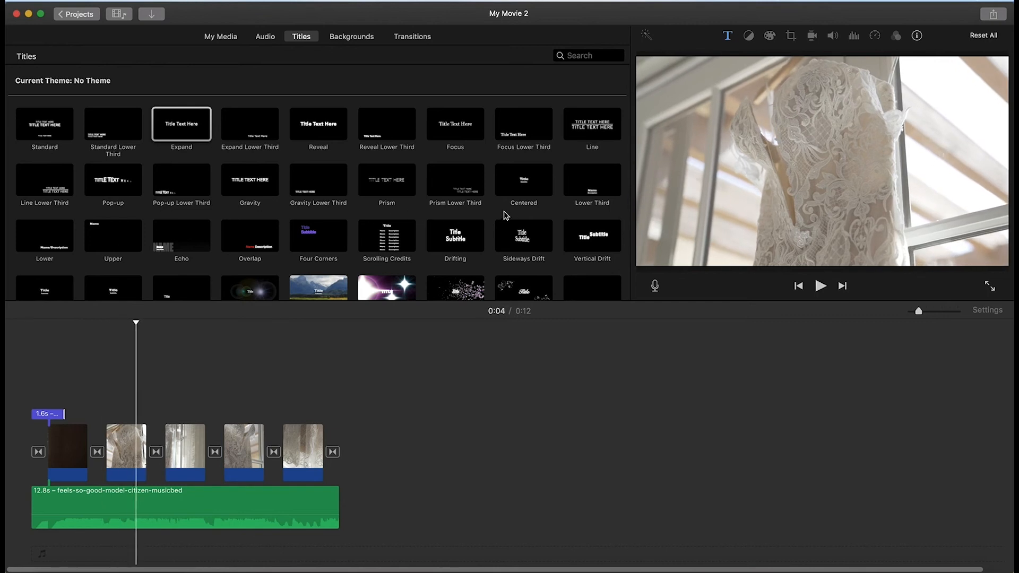
Step: Add a Zoom title at the end of the movie reading "THE END" with the subtitle "THANKS FOR WATCHING"
scroll(558, 248, down, 2)
scroll(558, 248, down, 10)
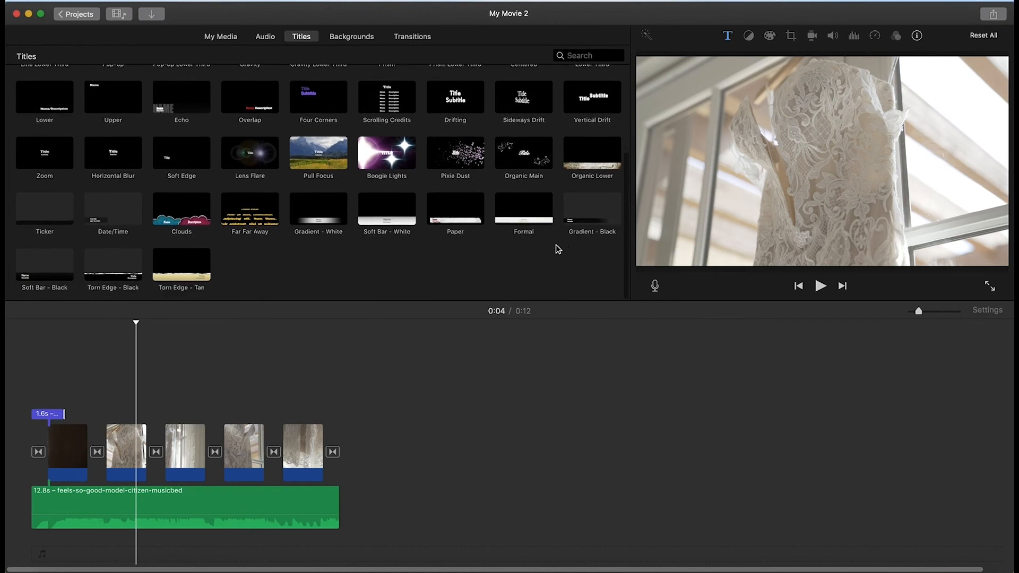
drag(58, 159, 336, 413)
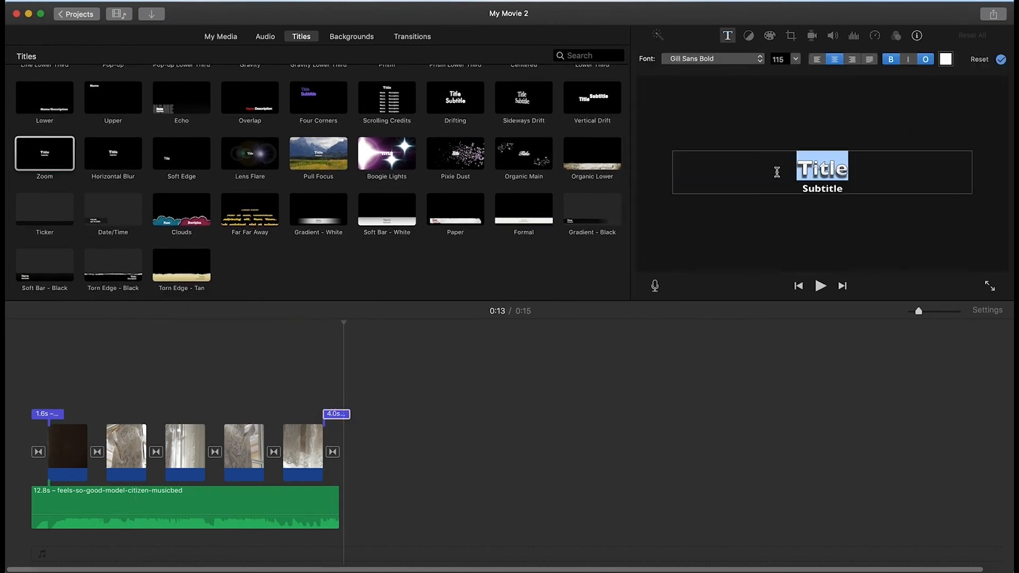
text(THE END)
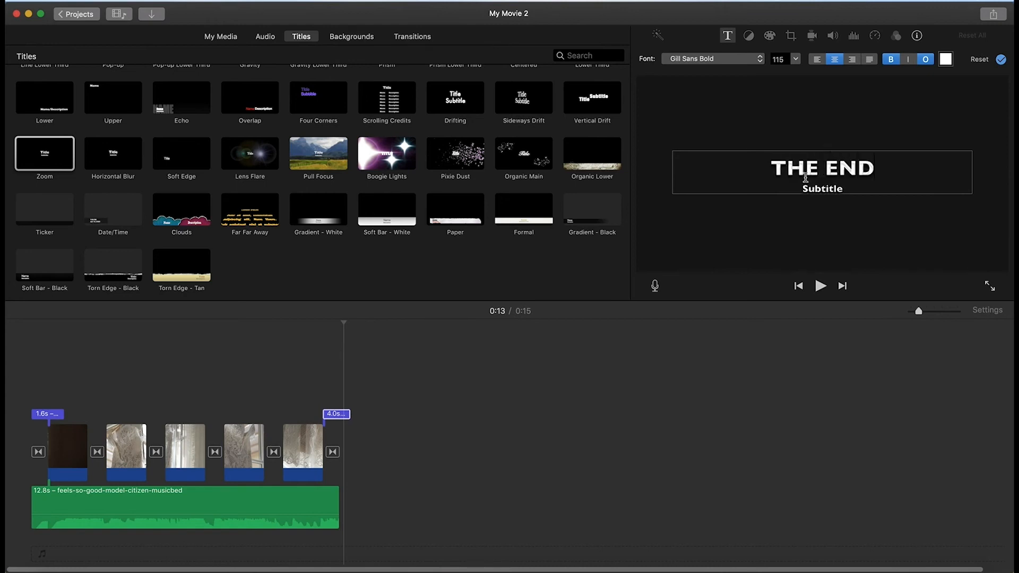
drag(853, 181, 784, 183)
text(THANKS)
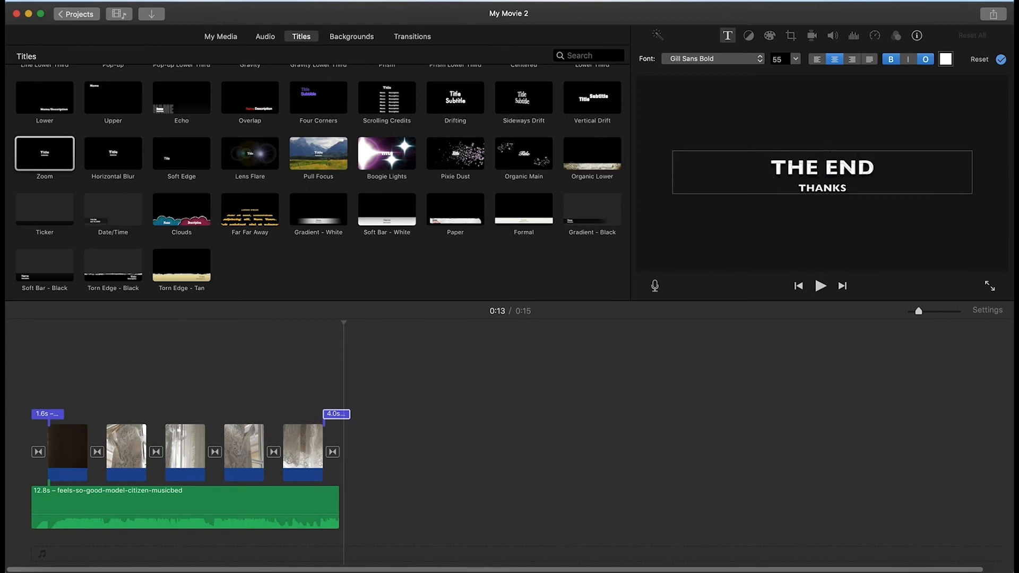
text( FOR WATCHING)
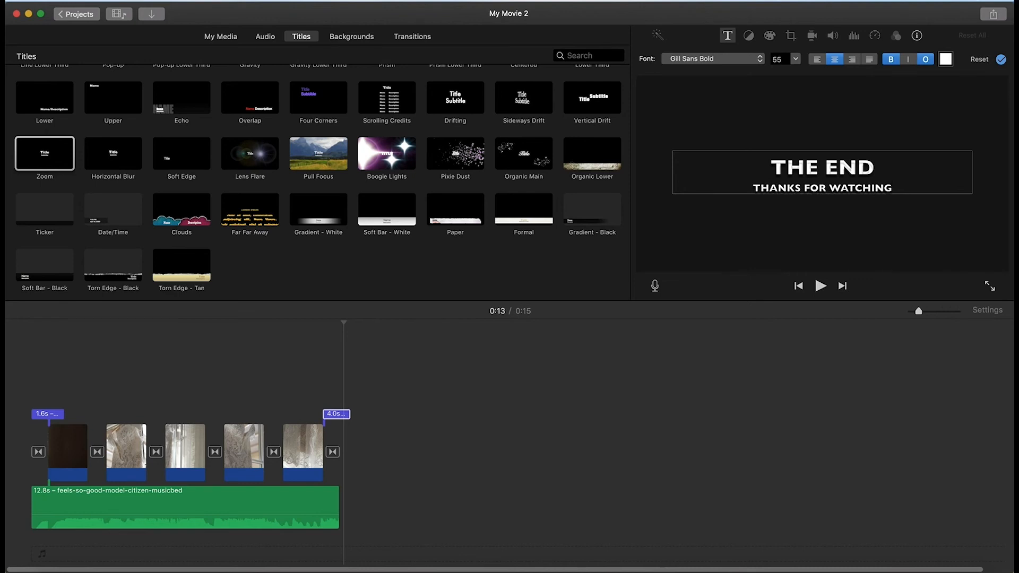
Step: Apply the closing title's text and play the ending of the movie
key(Return)
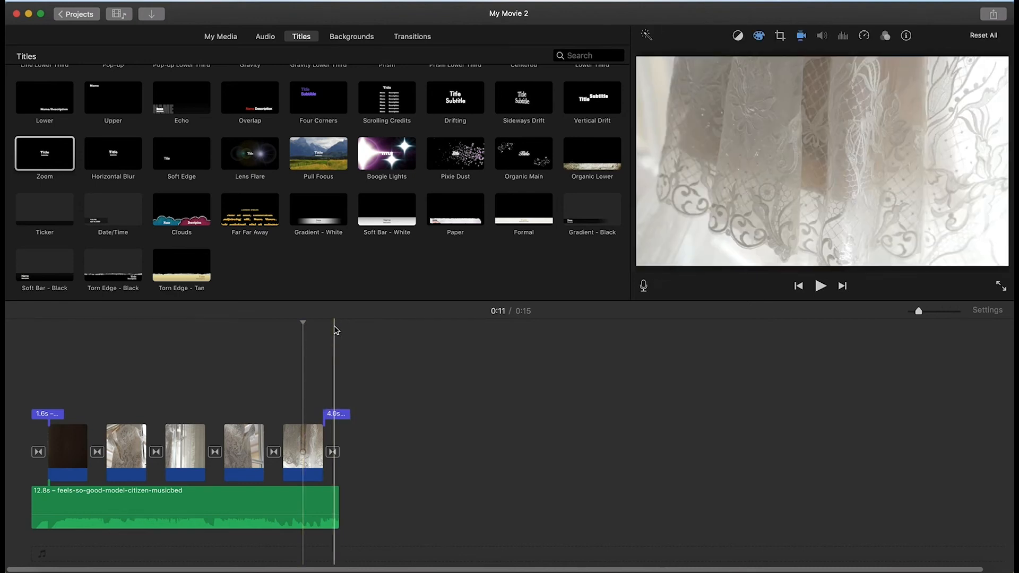
key(space)
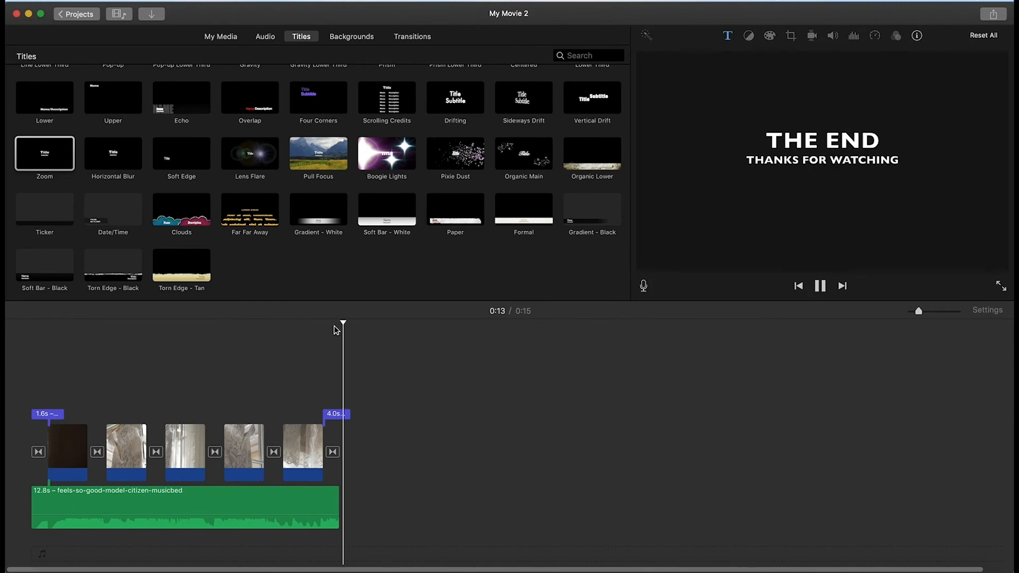
click(292, 319)
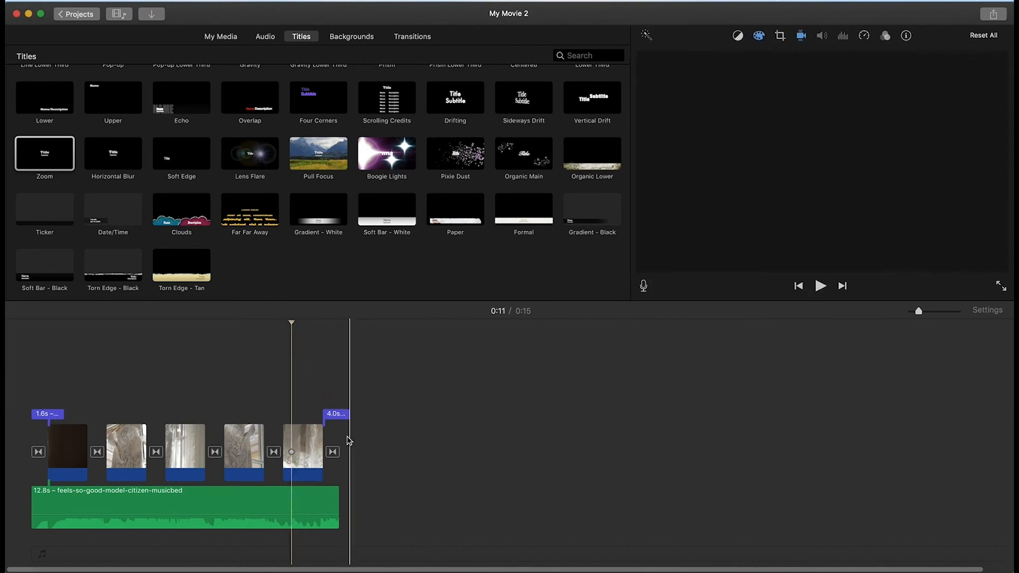
Step: Move the closing title over the last clip, shorten it to 0.9 seconds and play the ending
click(303, 415)
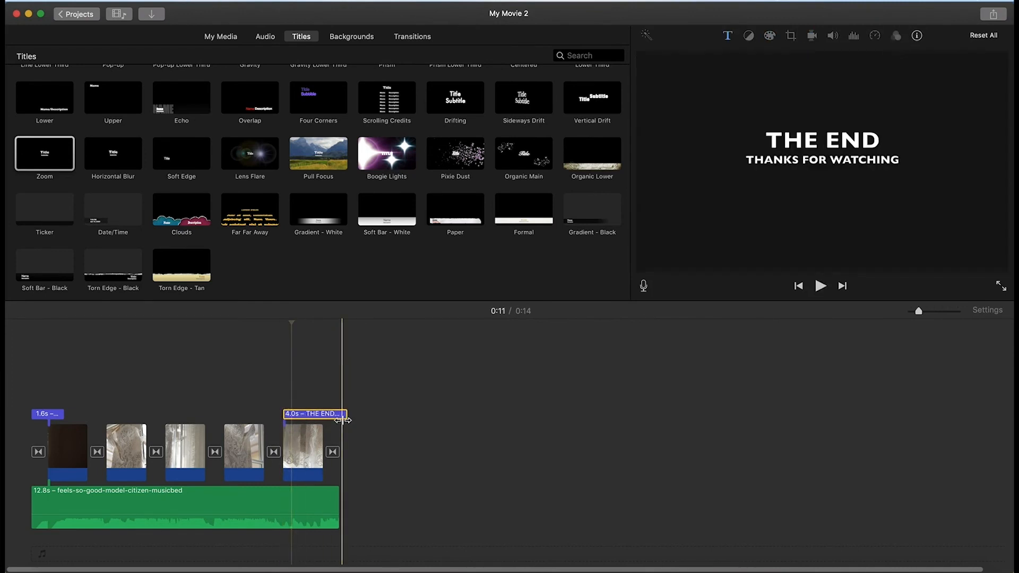
drag(345, 414, 323, 415)
click(271, 332)
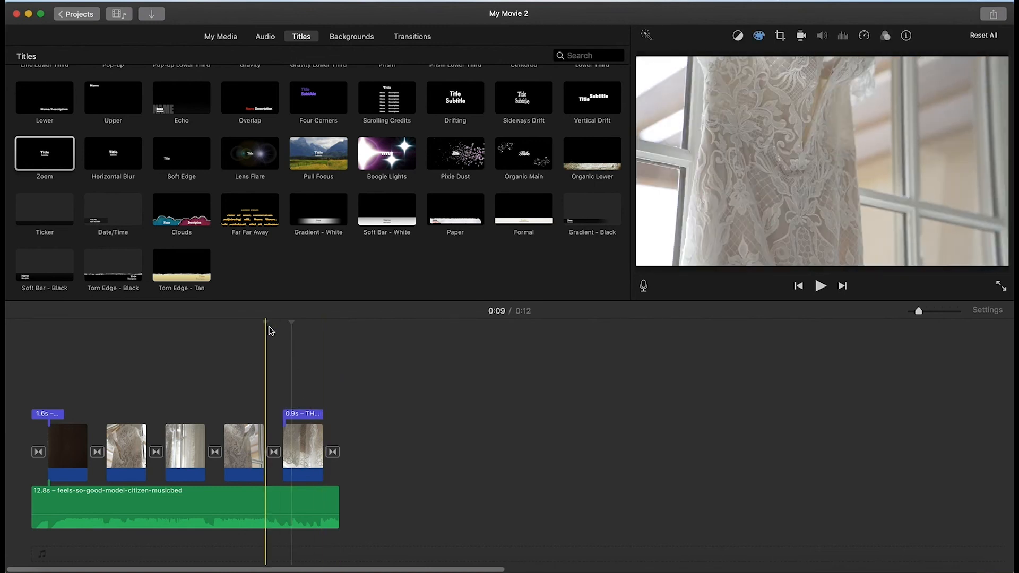
key(space)
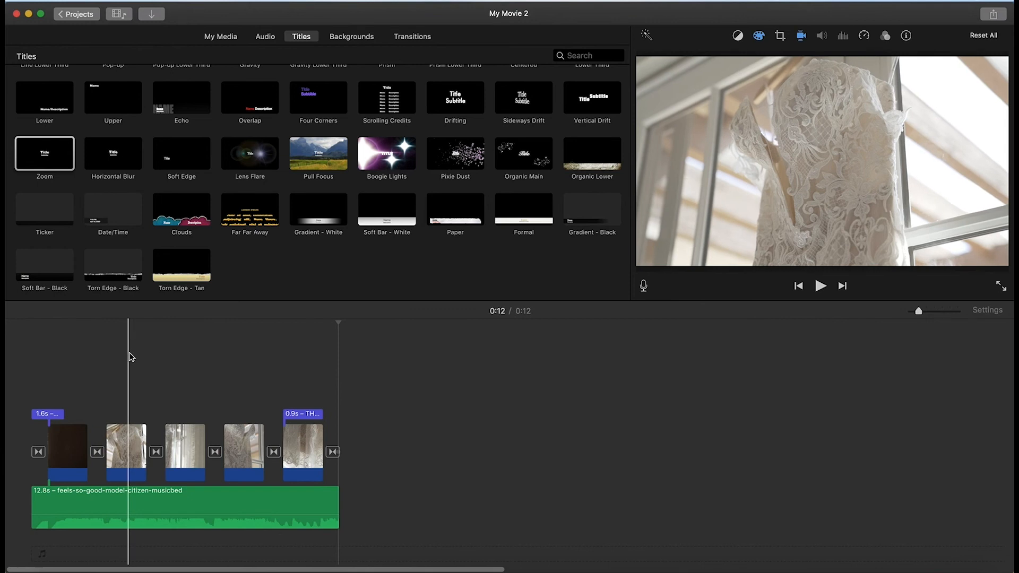
Step: Record a voiceover of about 7 seconds, starting over the second clip in the timeline
click(122, 449)
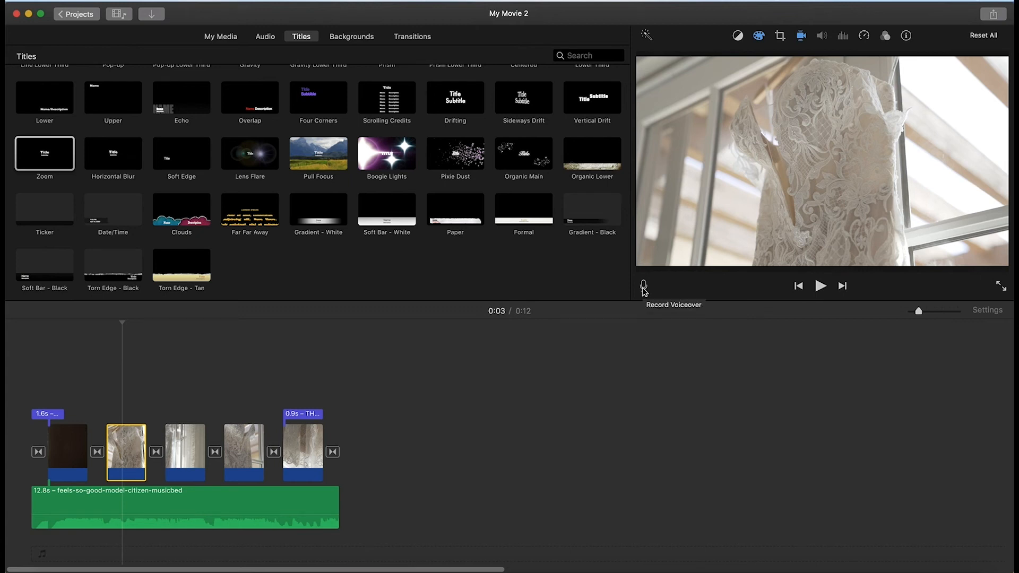
click(644, 287)
click(823, 289)
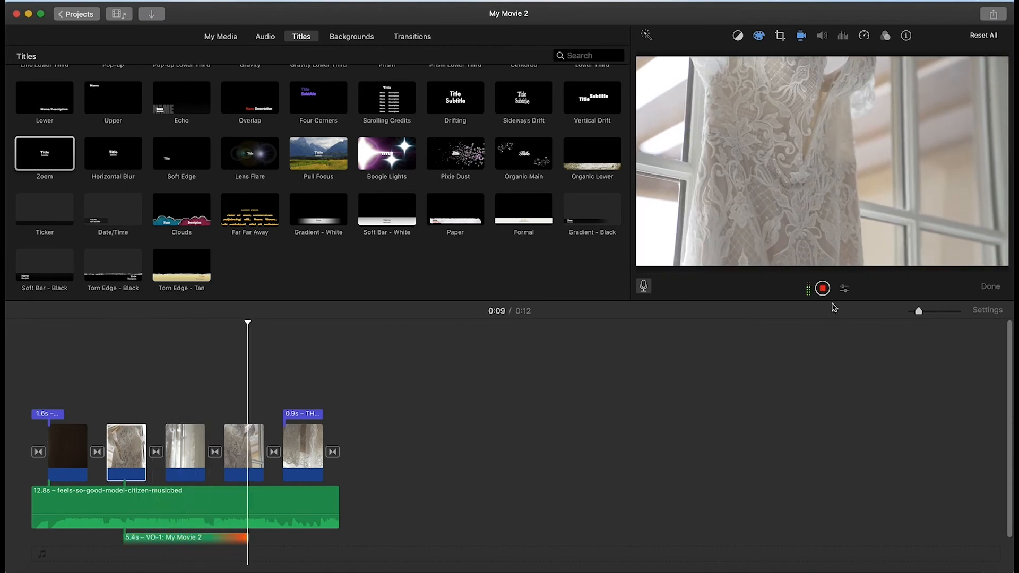
click(823, 289)
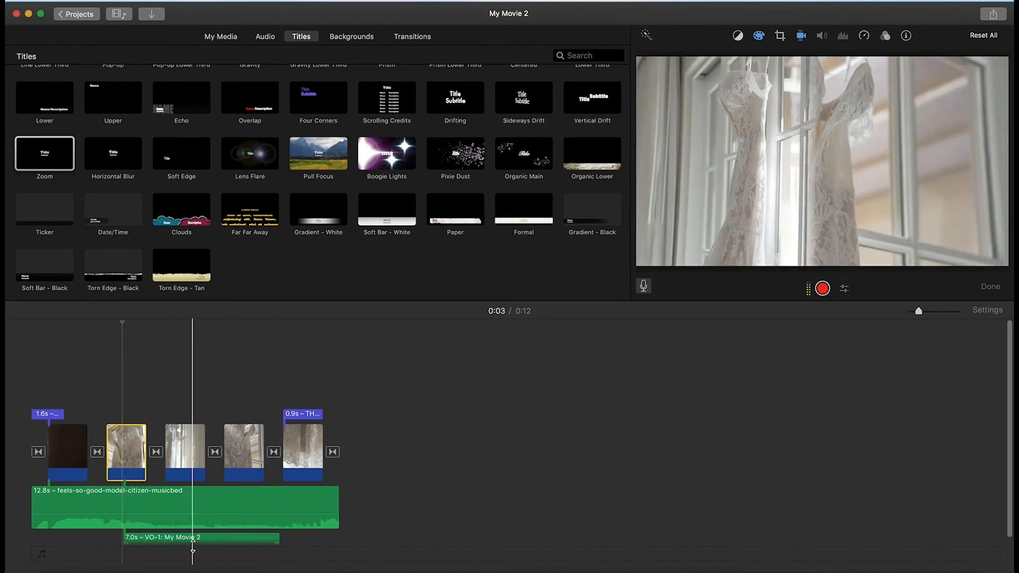
click(208, 541)
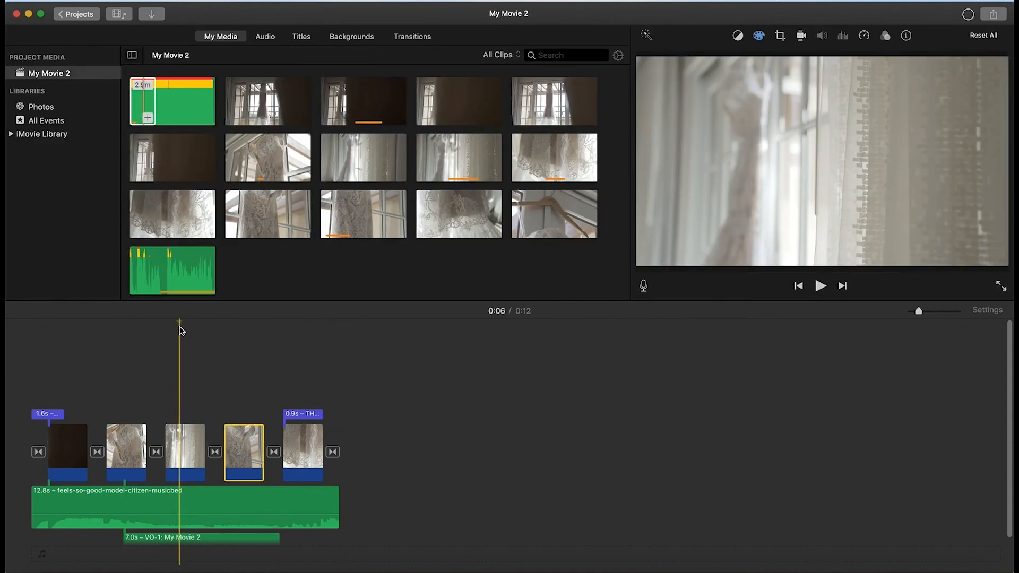
Step: Place about 2 seconds of the bride's hanger clip as an overlay above the second clip in the timeline
click(128, 336)
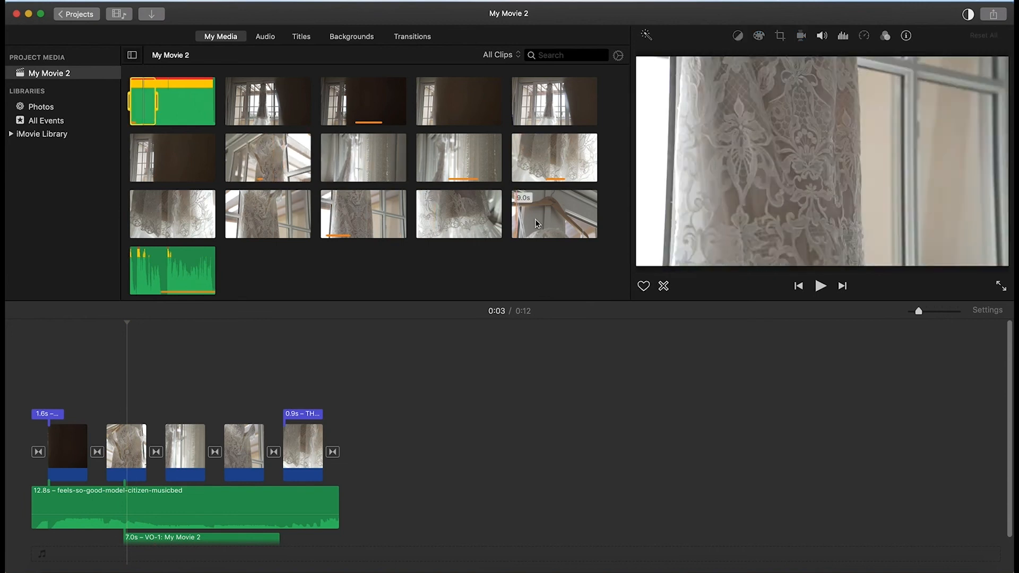
click(559, 213)
drag(544, 227, 124, 396)
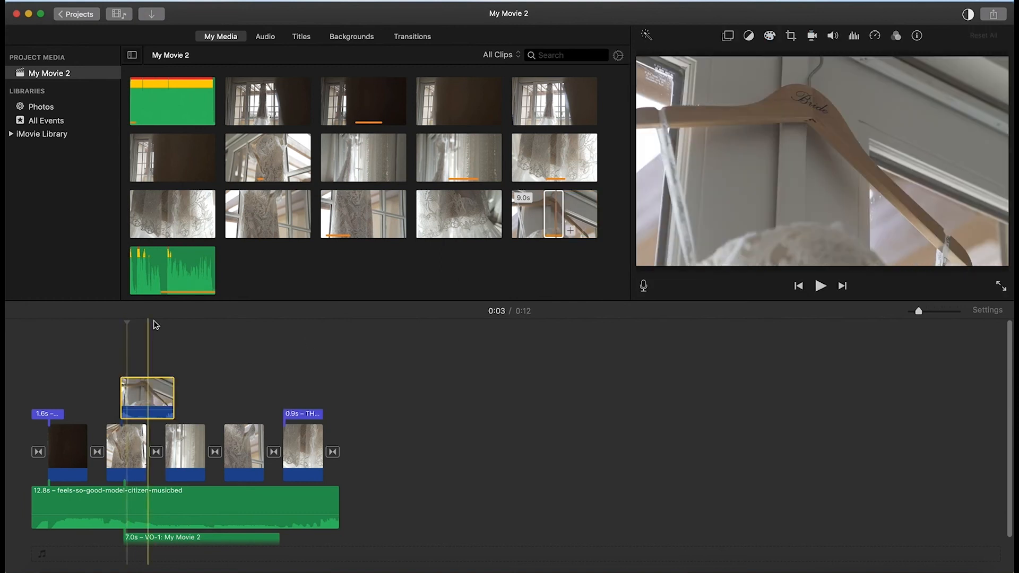
click(139, 401)
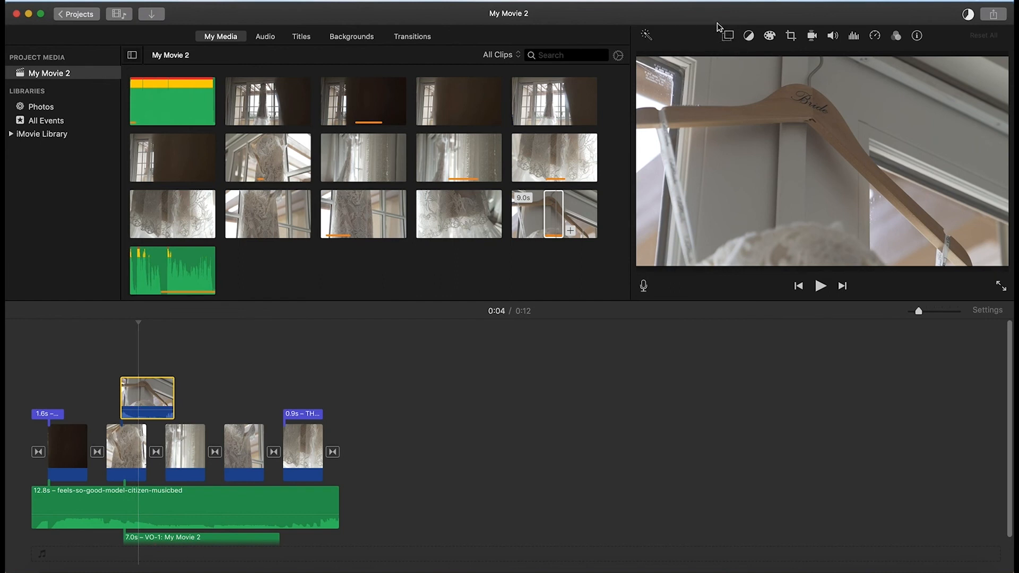
Step: Set the hanger clip's overlay mode to Picture in Picture and move the inset to the frame's lower-left corner
click(729, 36)
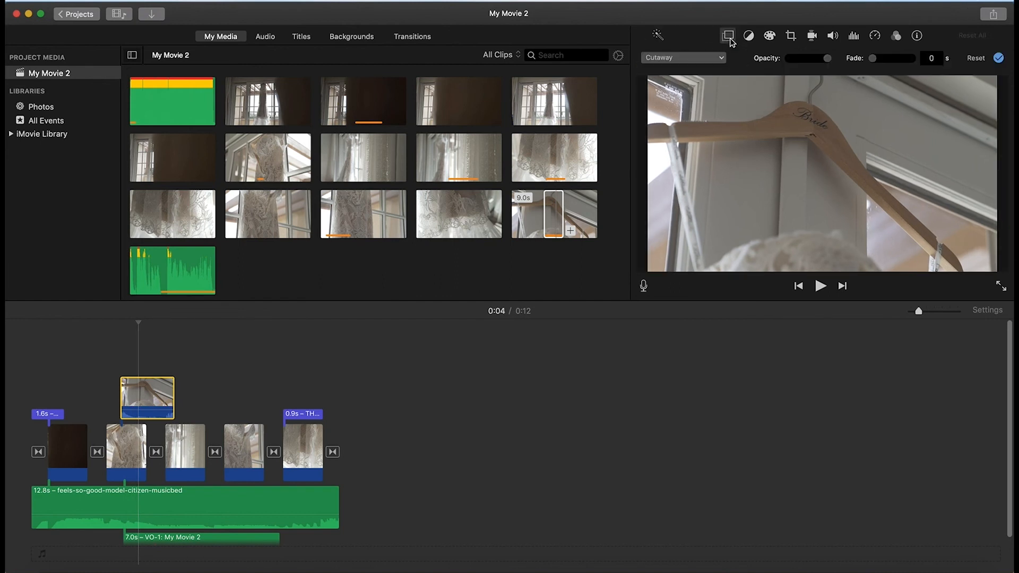
click(679, 59)
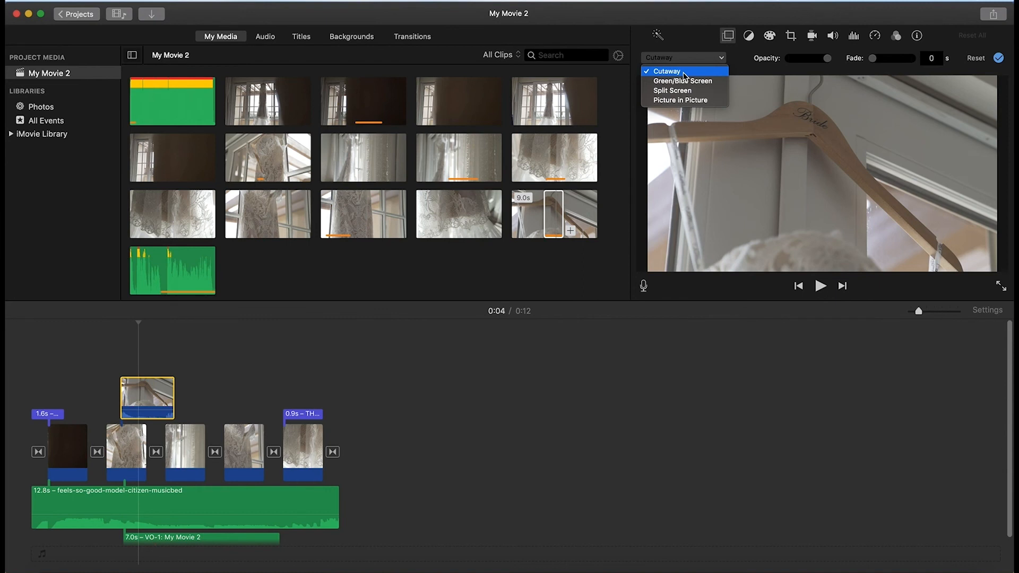
click(692, 100)
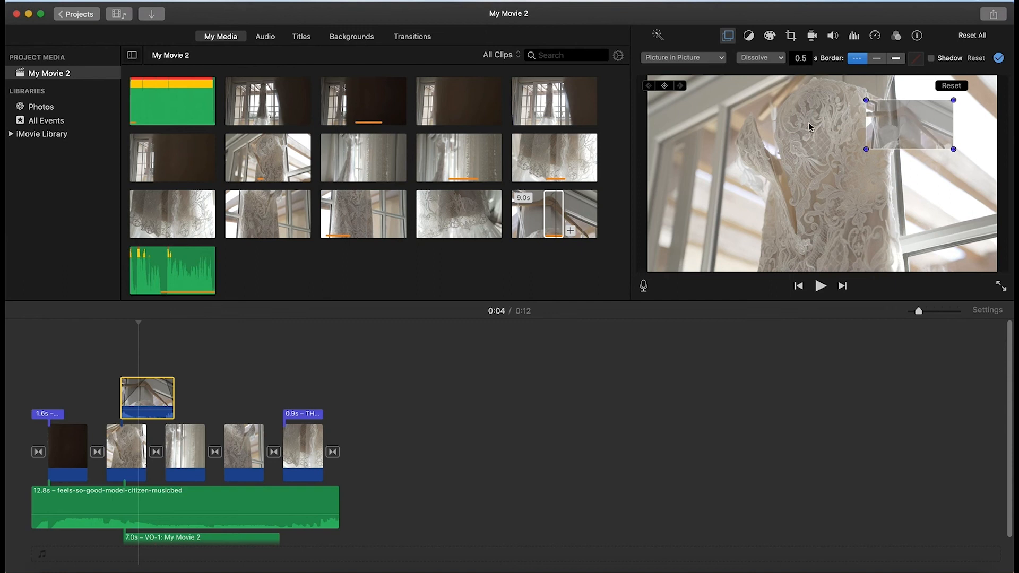
drag(916, 129, 712, 238)
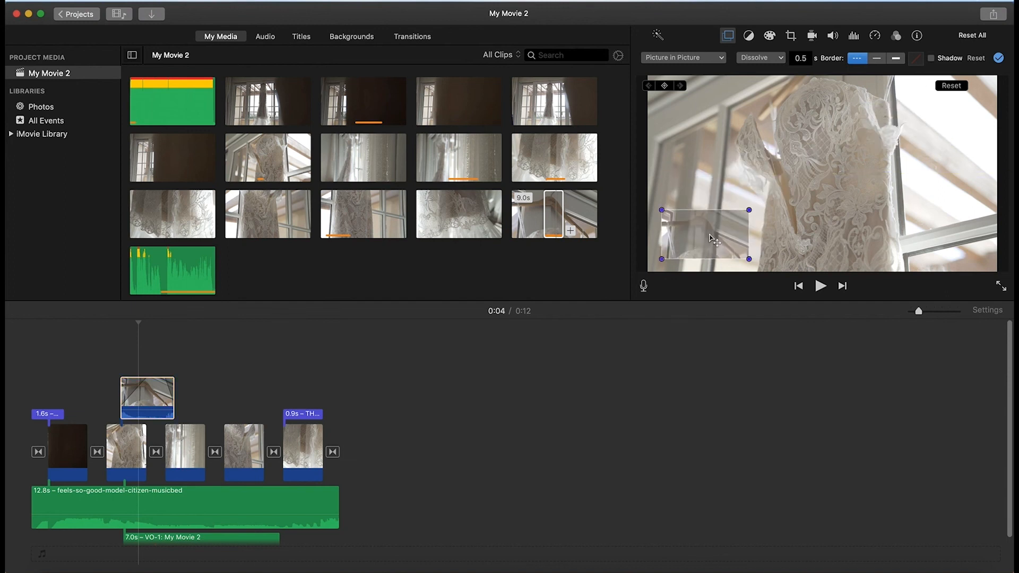
Step: Try the Split Screen and Green/Blue Screen overlay modes on the hanger clip, finishing with Cutaway
click(697, 59)
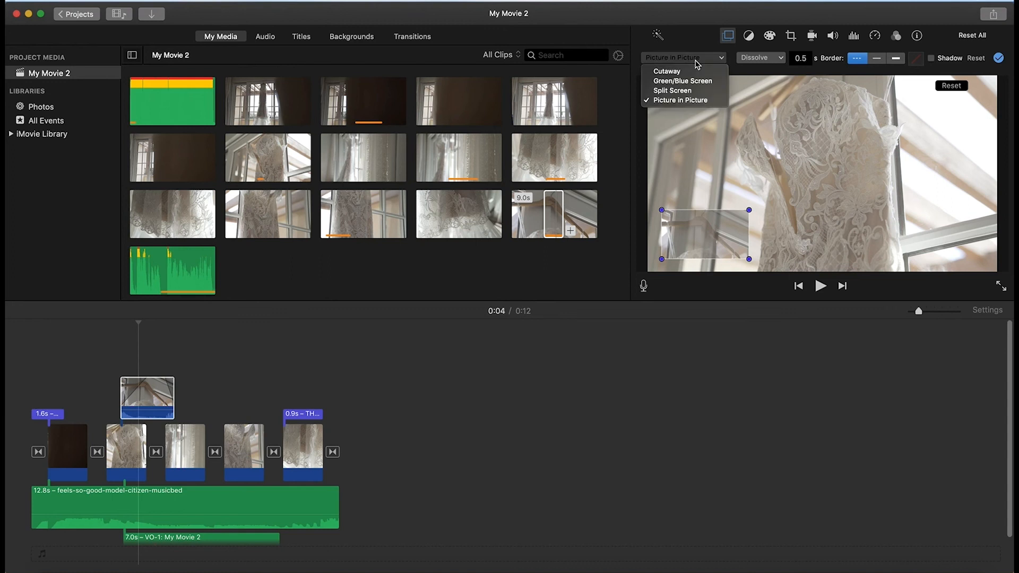
click(696, 87)
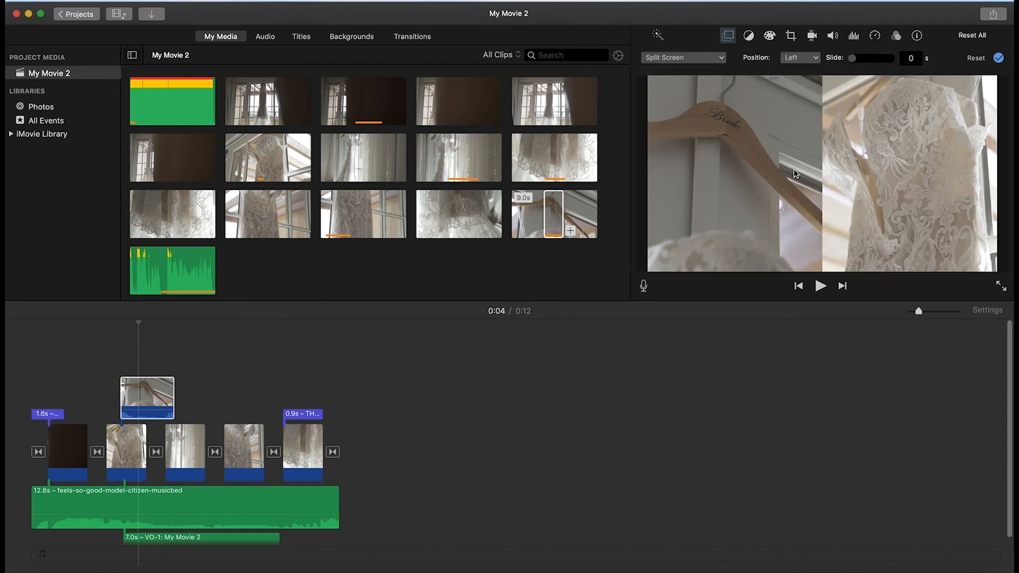
click(701, 61)
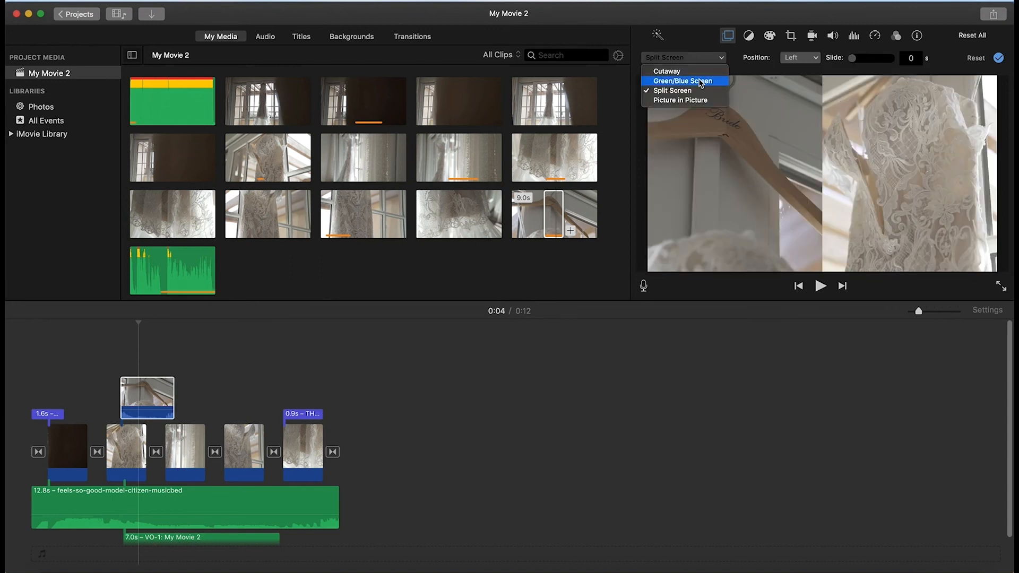
click(715, 83)
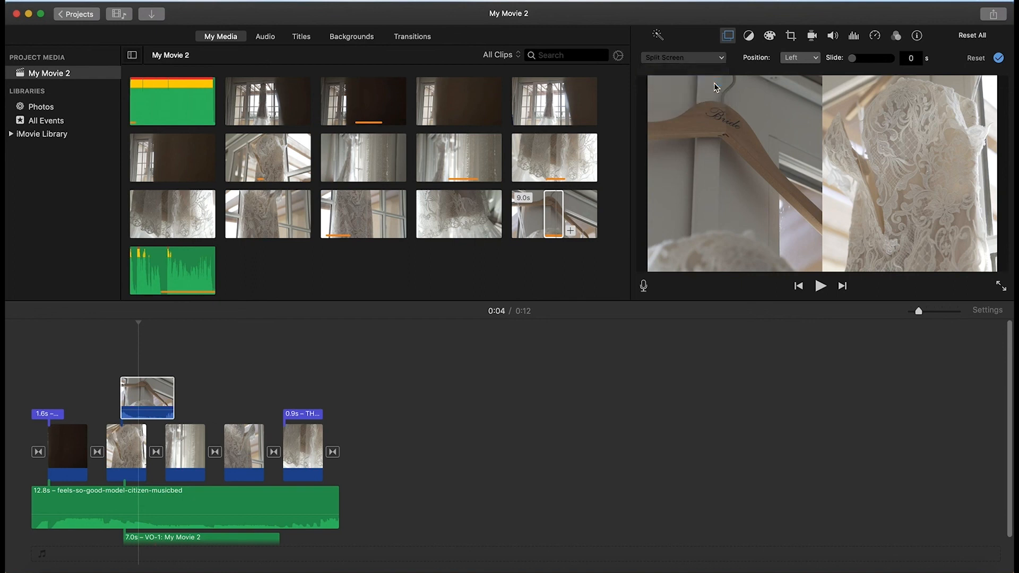
click(696, 60)
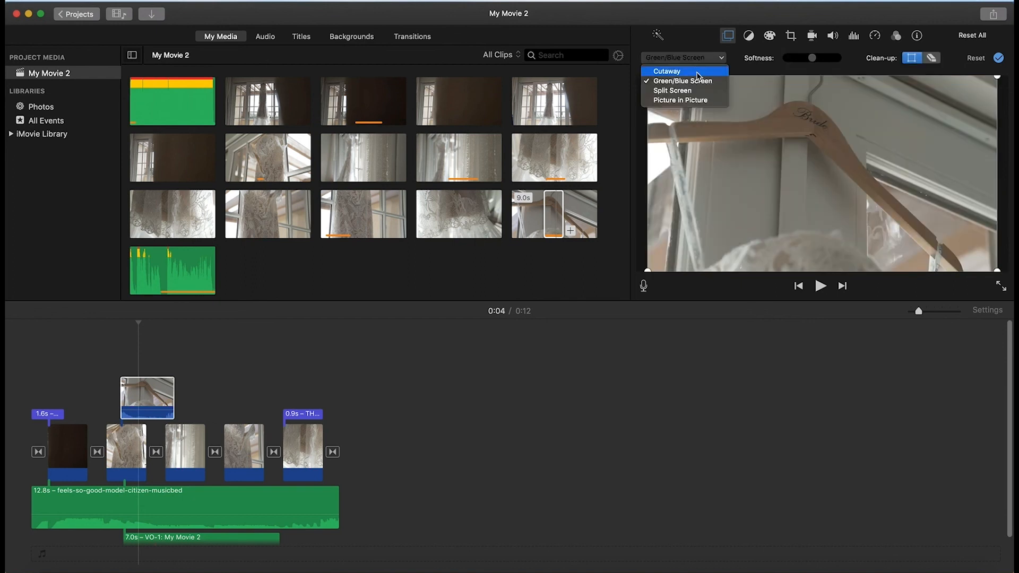
click(698, 74)
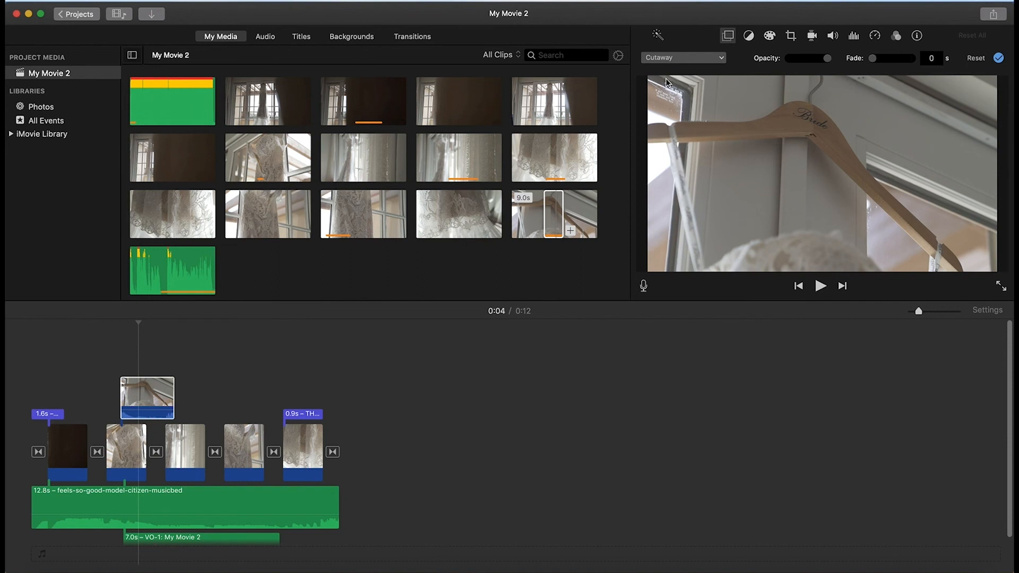
Step: Delete the overlaid hanger clip from the timeline
click(137, 392)
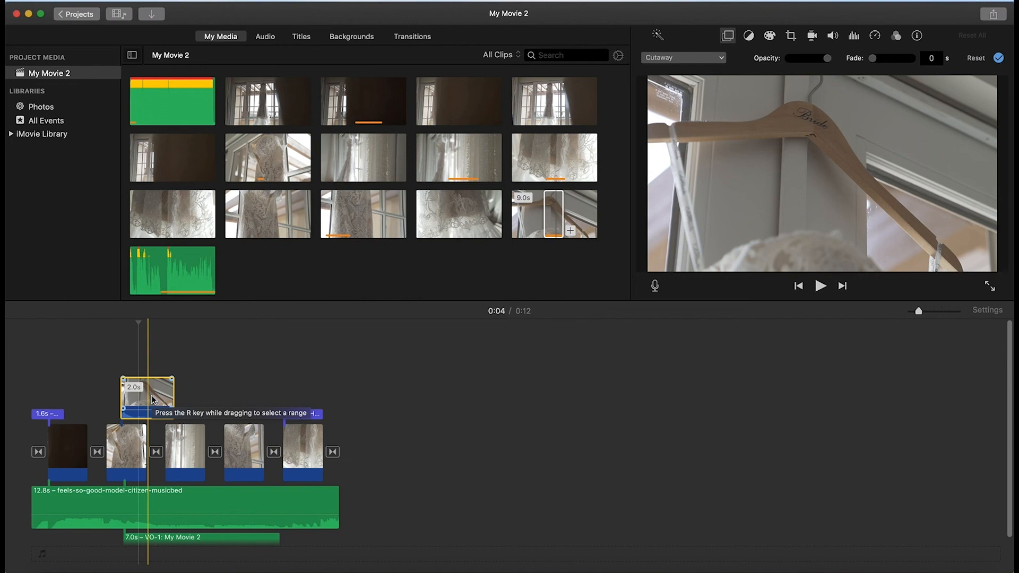
click(152, 399)
key(Delete)
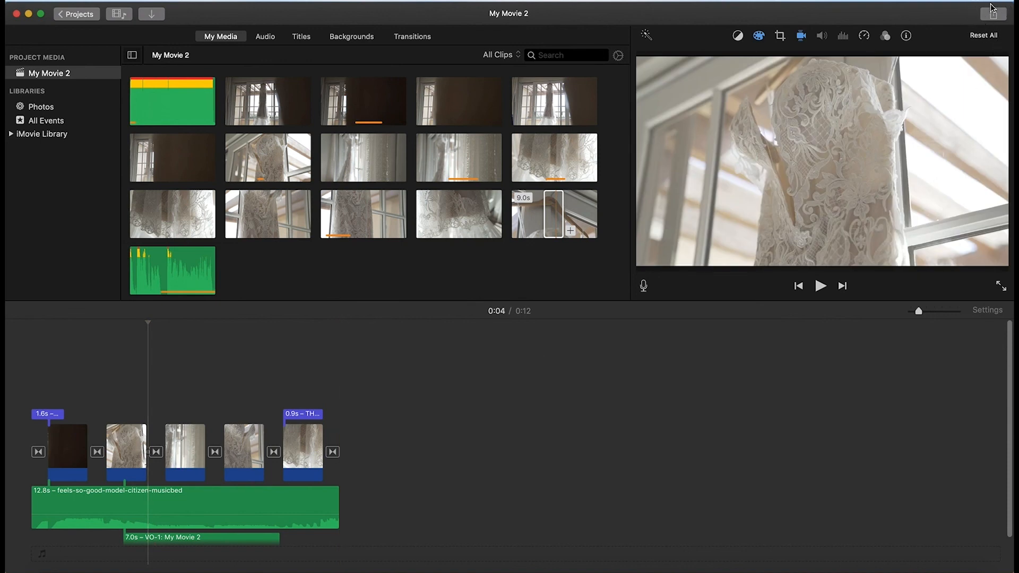
Step: Start sharing the movie as a file and title the export "IMOVIE TUTORIAL"
click(993, 14)
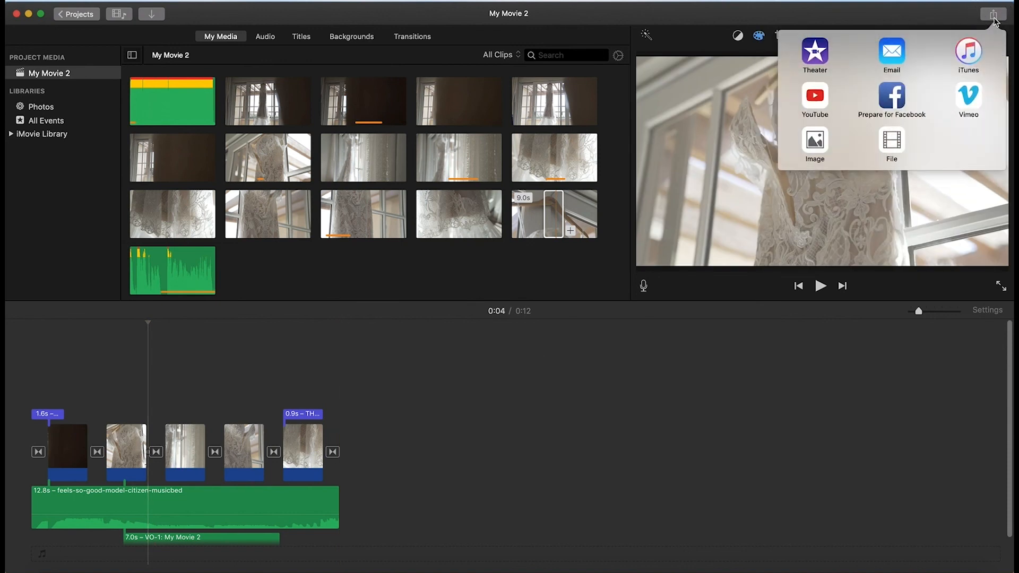
click(892, 140)
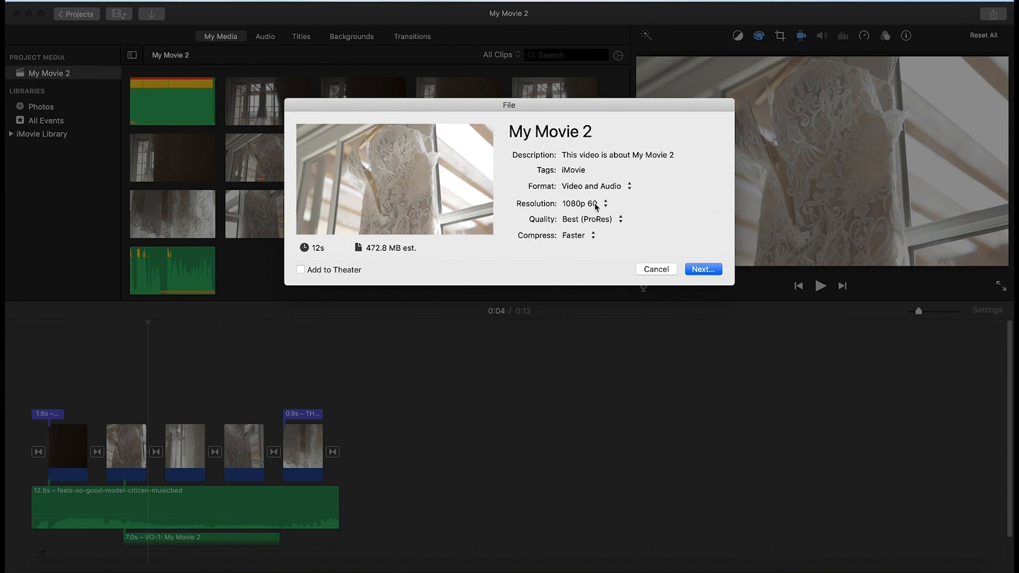
drag(593, 132, 509, 133)
text(IM)
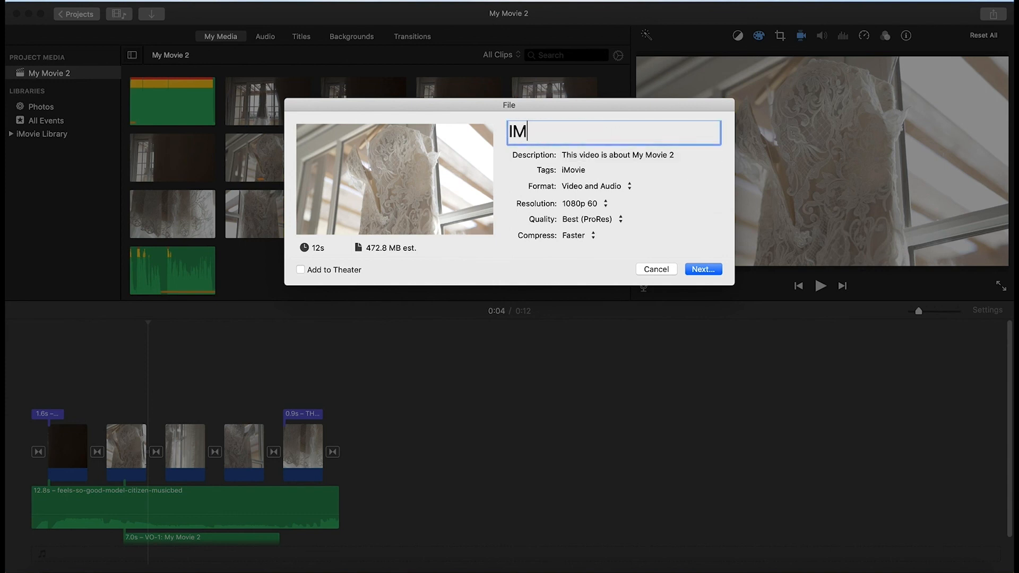
text(OVIE TUTORIAL)
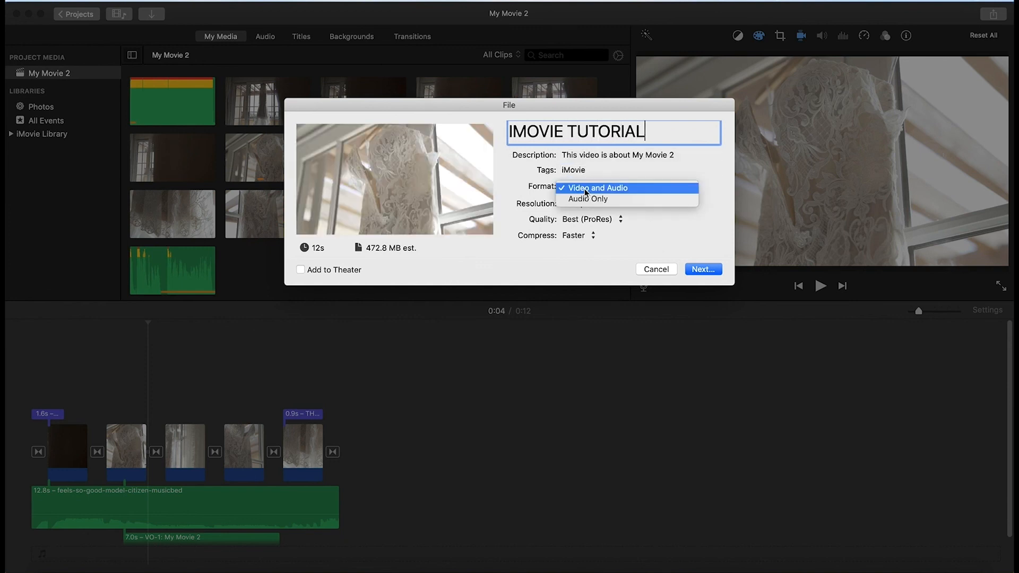
Step: Choose Video and Audio as the export format and 1080p 60 as the resolution
click(586, 189)
key(Tab)
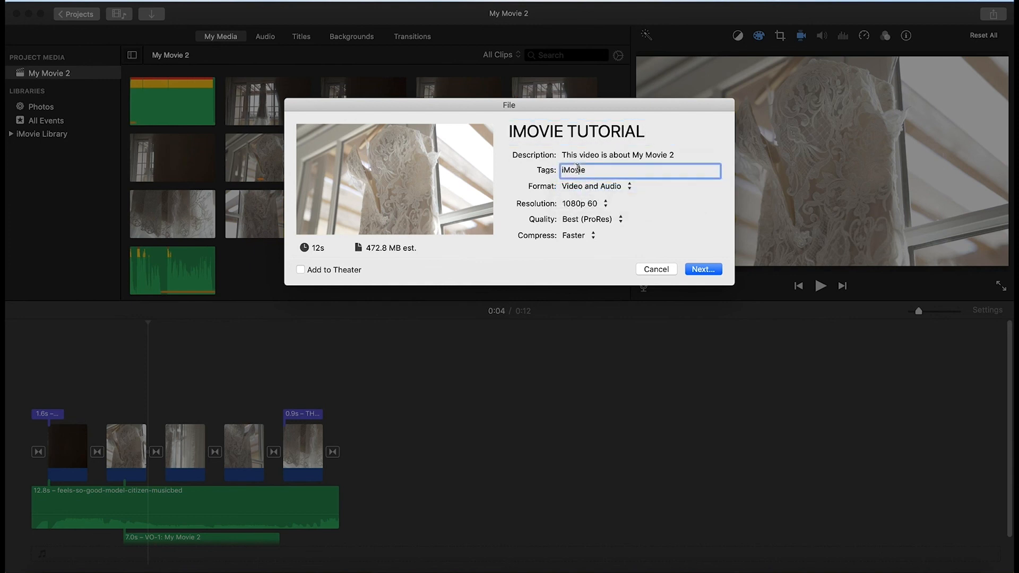
click(594, 205)
click(616, 211)
Step: Save the exported file as IMOVIE TUTORIAL in the Desktop's IMOVIE folder and dismiss the completion notice
click(701, 270)
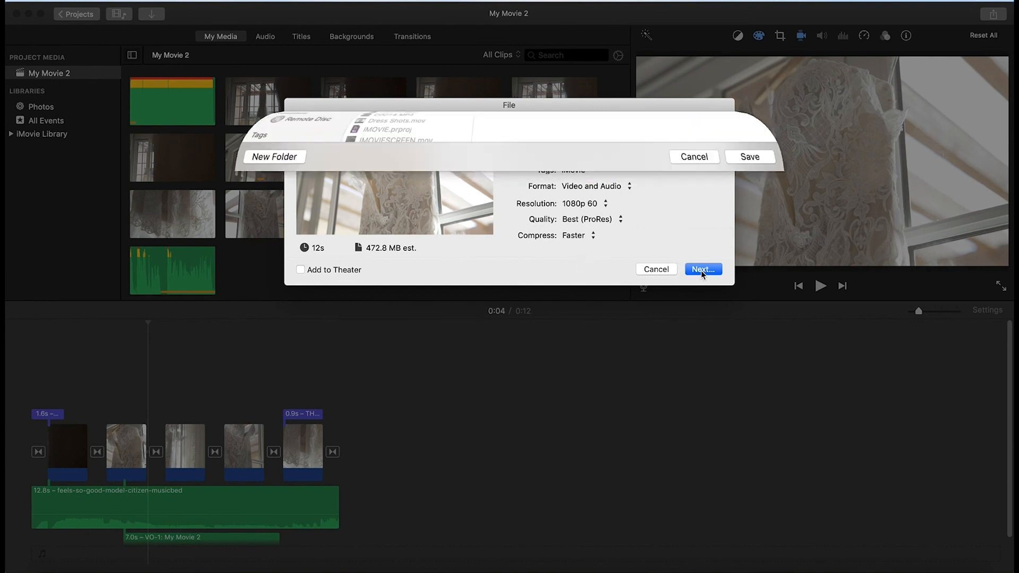
click(298, 204)
click(388, 192)
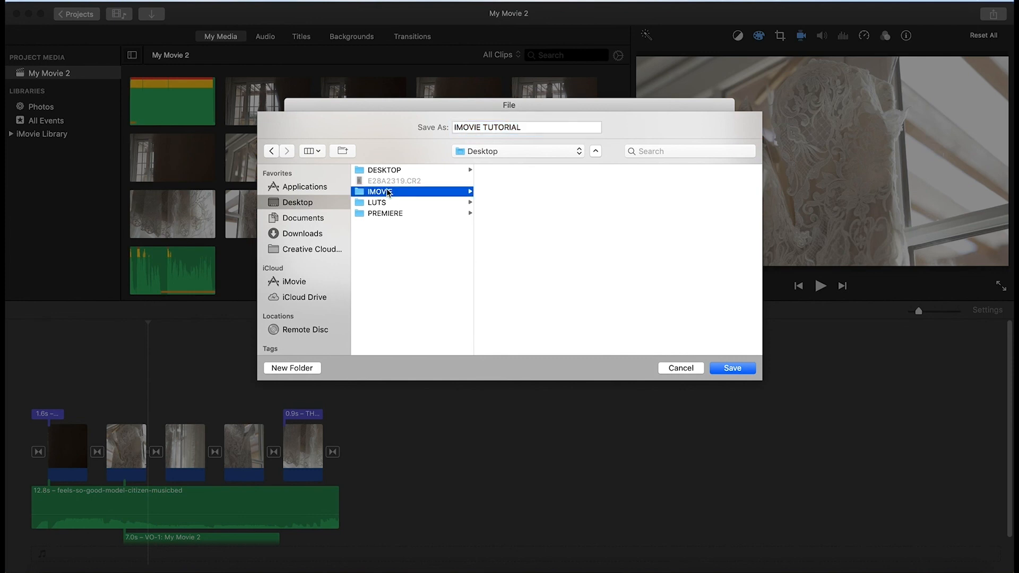
click(733, 368)
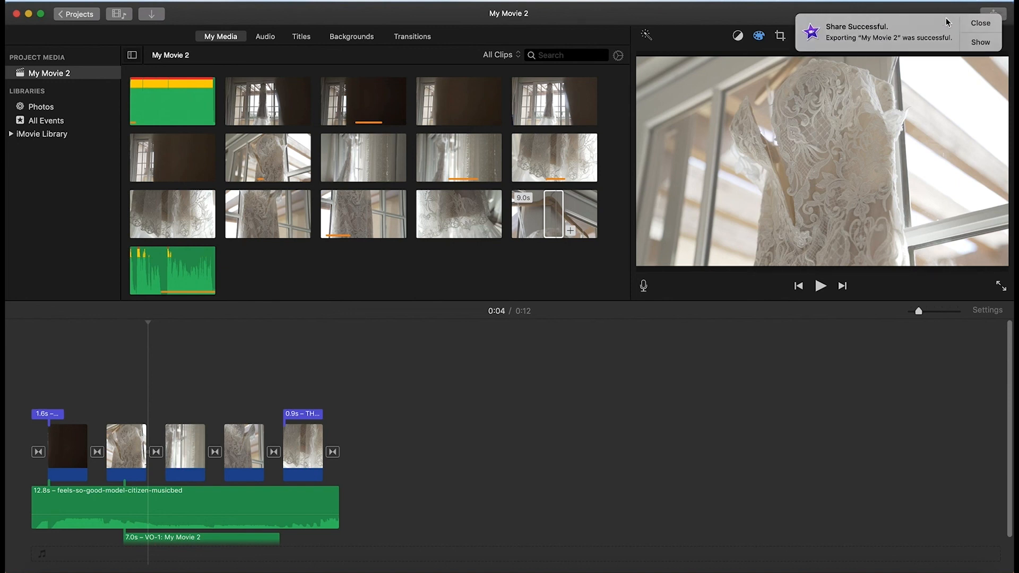
click(988, 26)
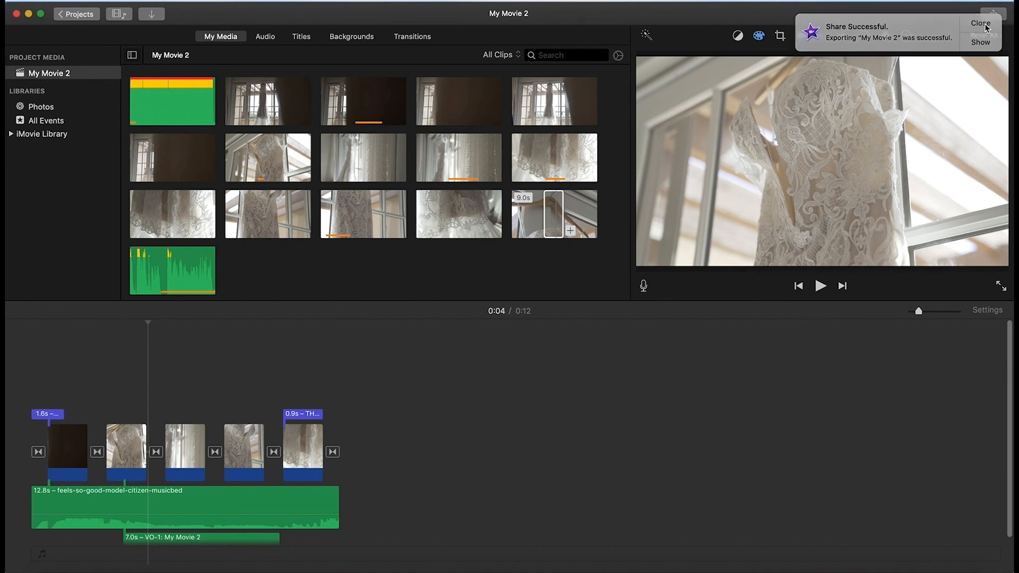
Step: Return to the projects overview, saving the project under the name "IMOVIE TUTORIAL"
click(78, 15)
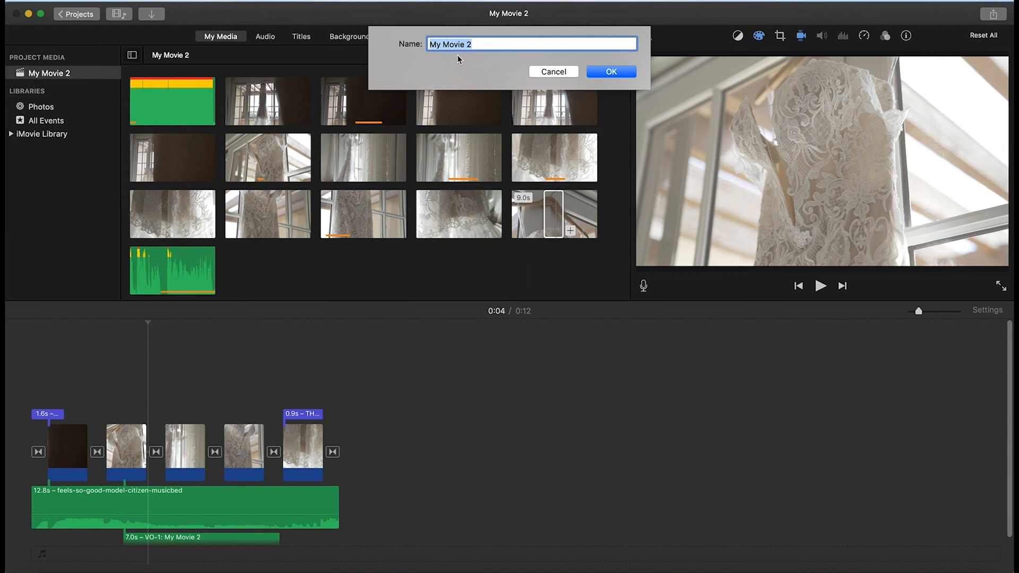
text(IMOVIE TUTORIAL)
click(624, 72)
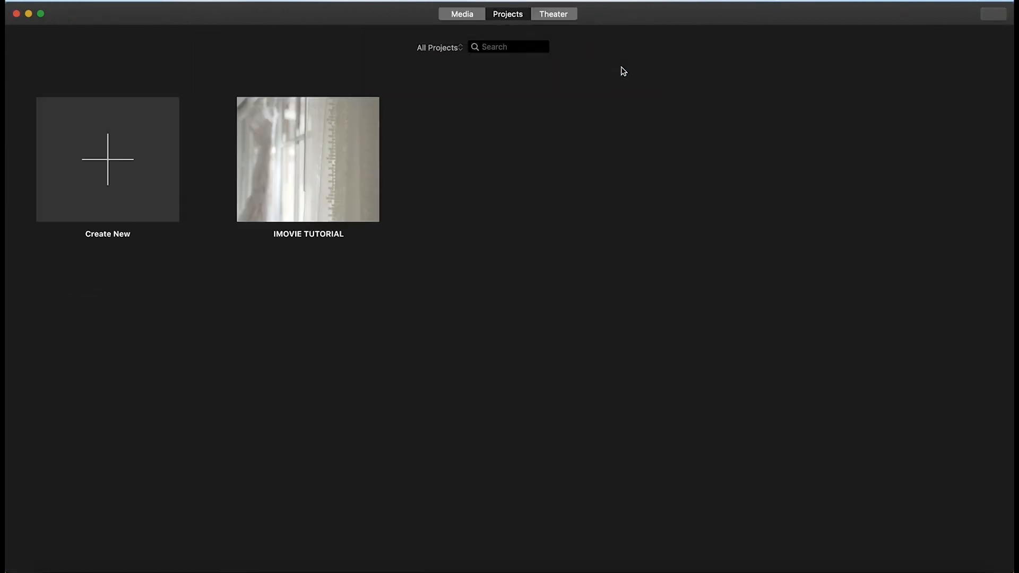